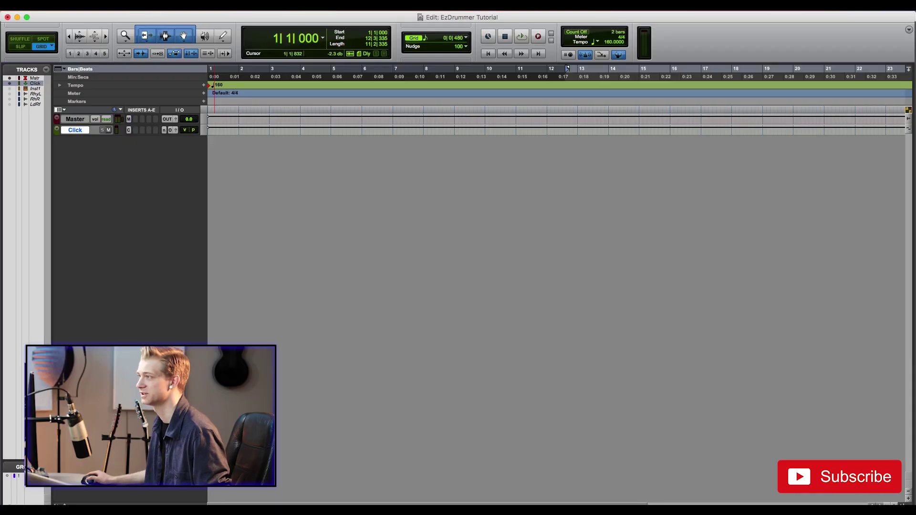
# Step: Create two mono audio tracks named GTR L and GTR R, then record a guitar take on GTR L
pyautogui.click(167, 18)
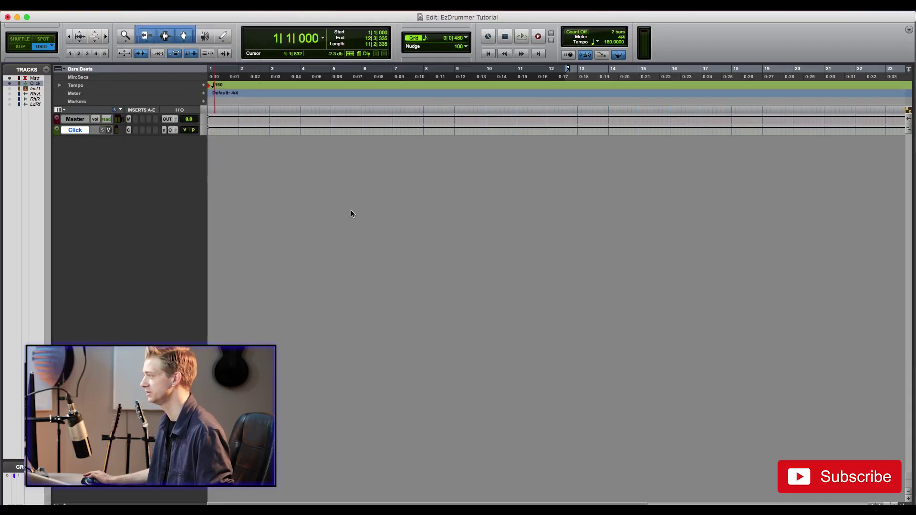
pyautogui.write('2')
pyautogui.press('Return')
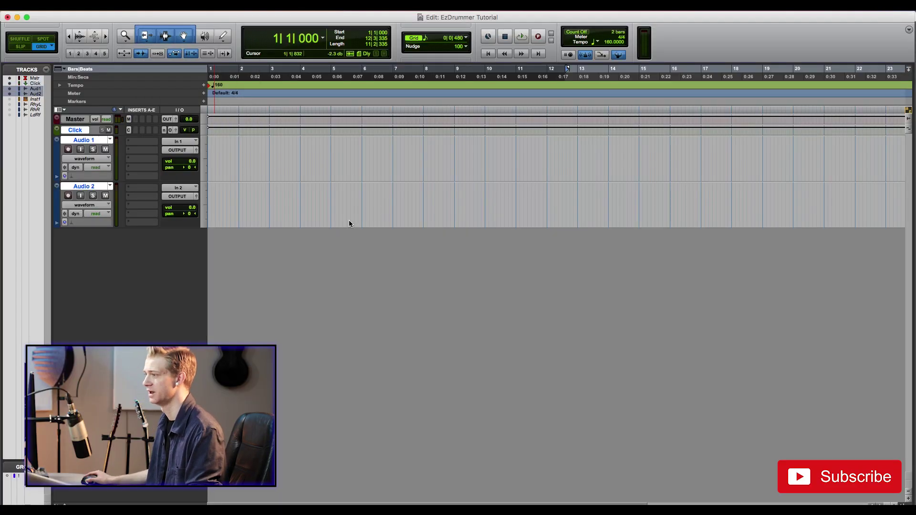
pyautogui.click(102, 140)
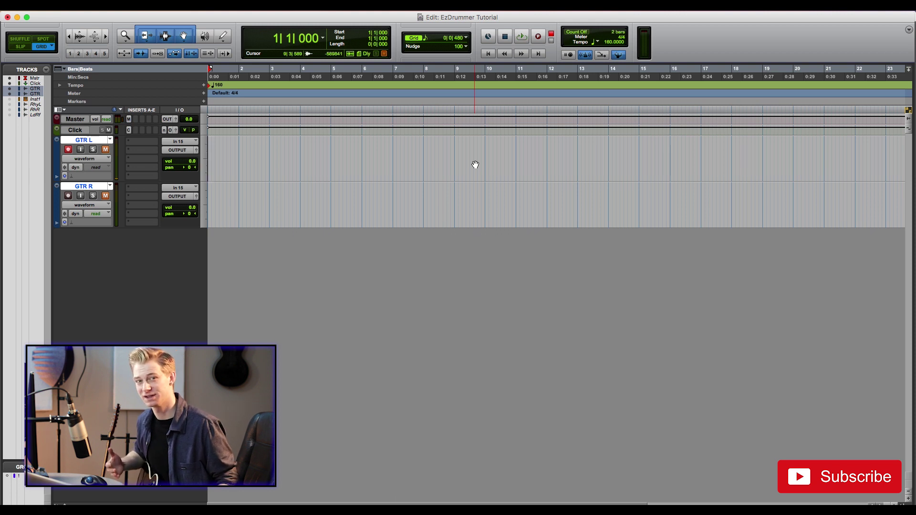
pyautogui.click(525, 37)
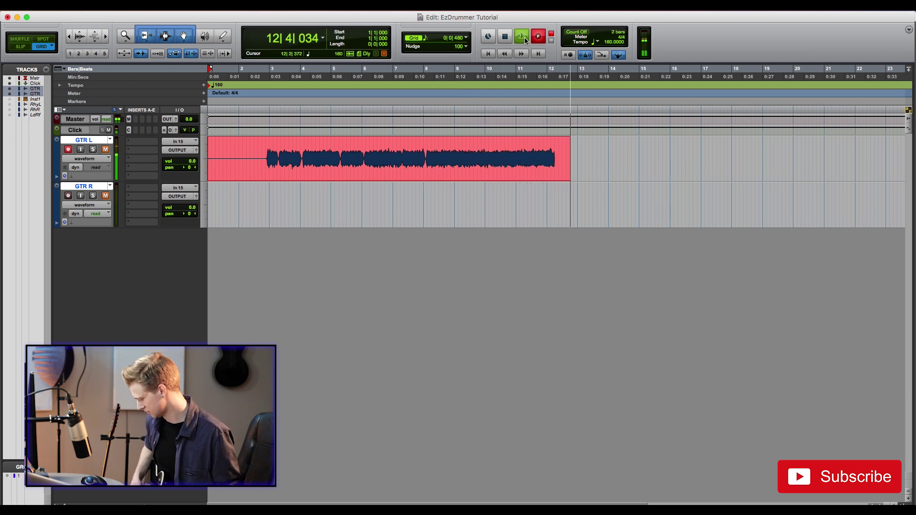
pyautogui.press('space')
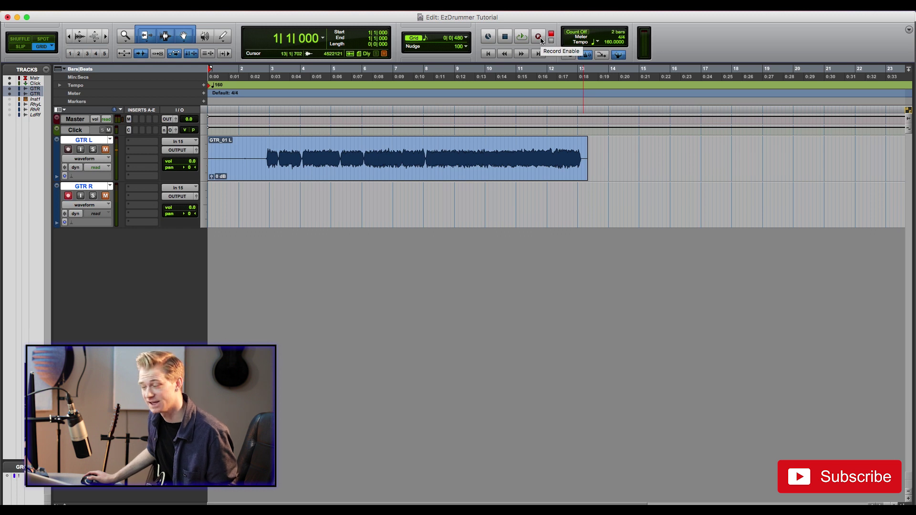
# Step: Record a second guitar take onto the GTR R track
pyautogui.click(538, 37)
pyautogui.click(521, 36)
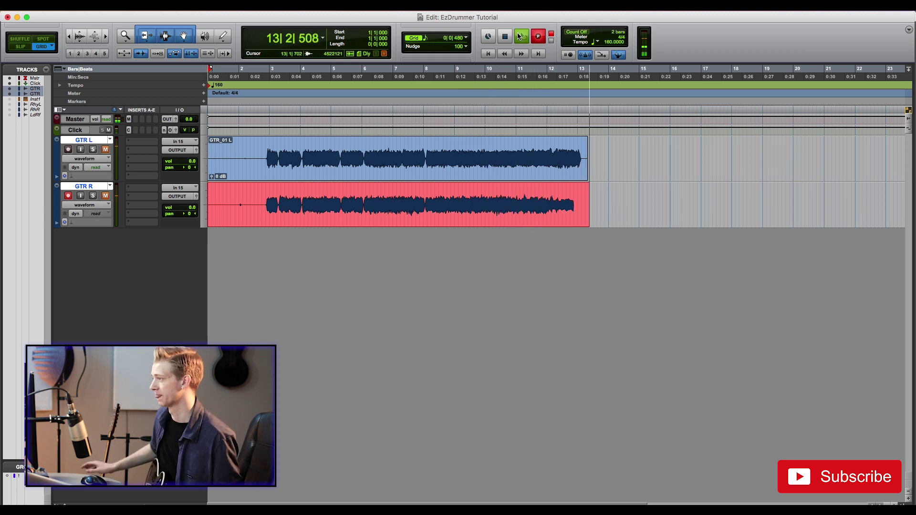
pyautogui.press('space')
# Step: Play back both guitar takes starting from bar 2 beat 4
pyautogui.click(262, 200)
pyautogui.press('space')
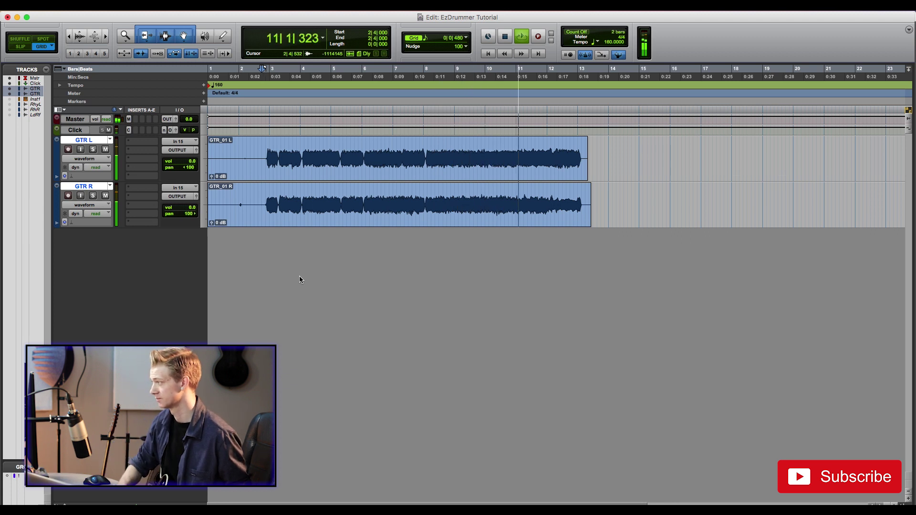
pyautogui.press('space')
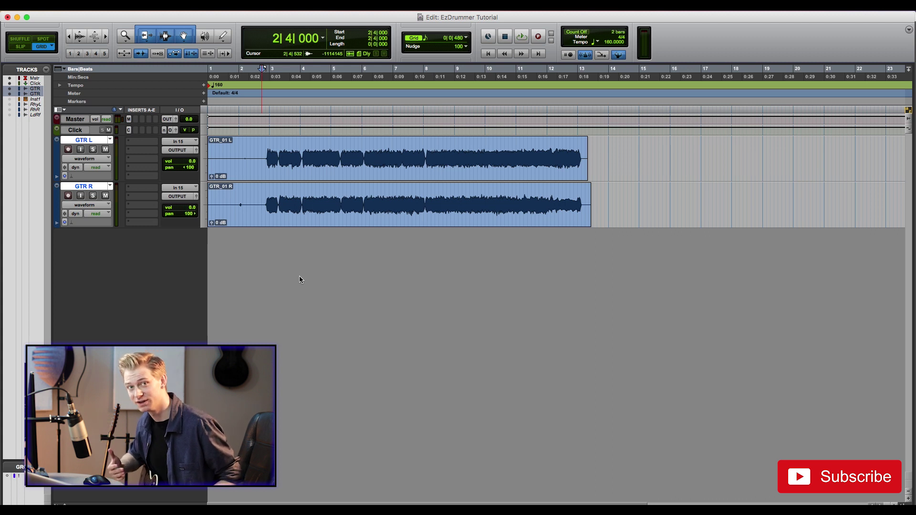
# Step: Add a new mono audio track named Lead with its input set to In 15
pyautogui.press('super+shift+n')
pyautogui.press('Return')
pyautogui.click(106, 242)
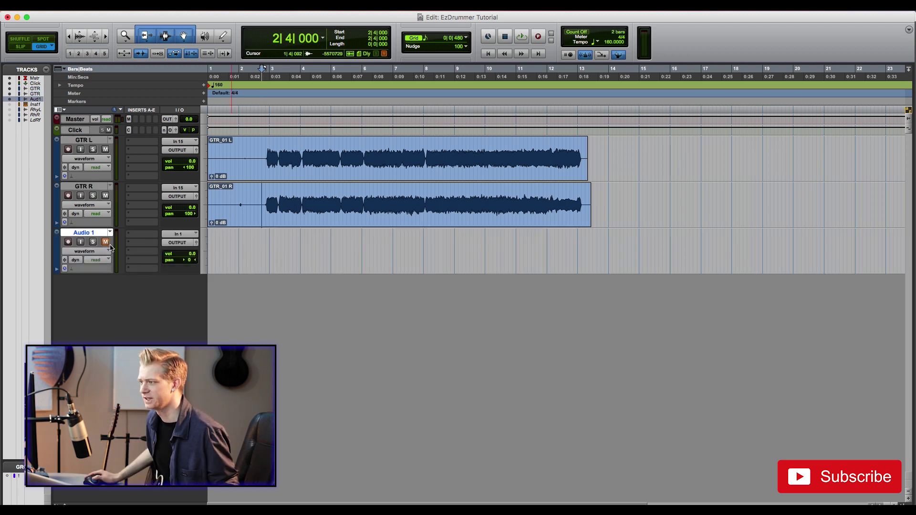
pyautogui.click(194, 235)
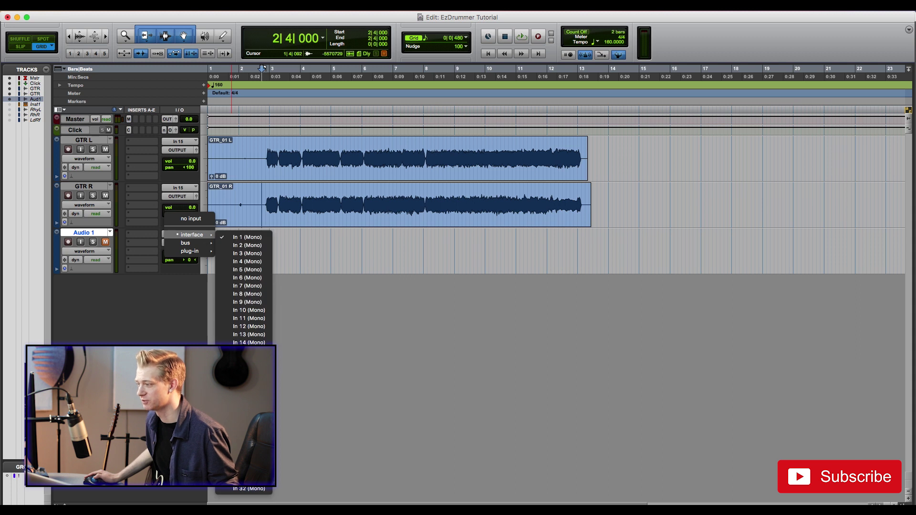
pyautogui.press('Escape')
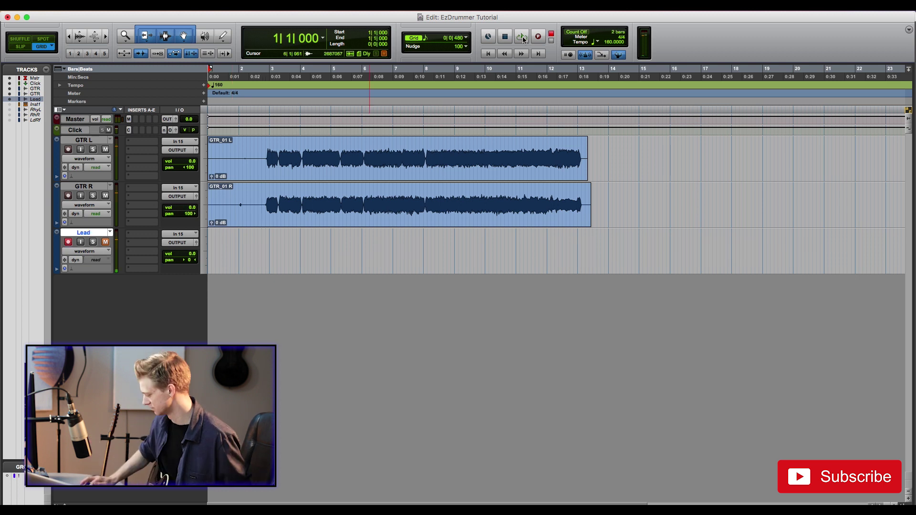
# Step: Record the Lead_01 take on the Lead track and set playback to start near bar 2
pyautogui.click(524, 38)
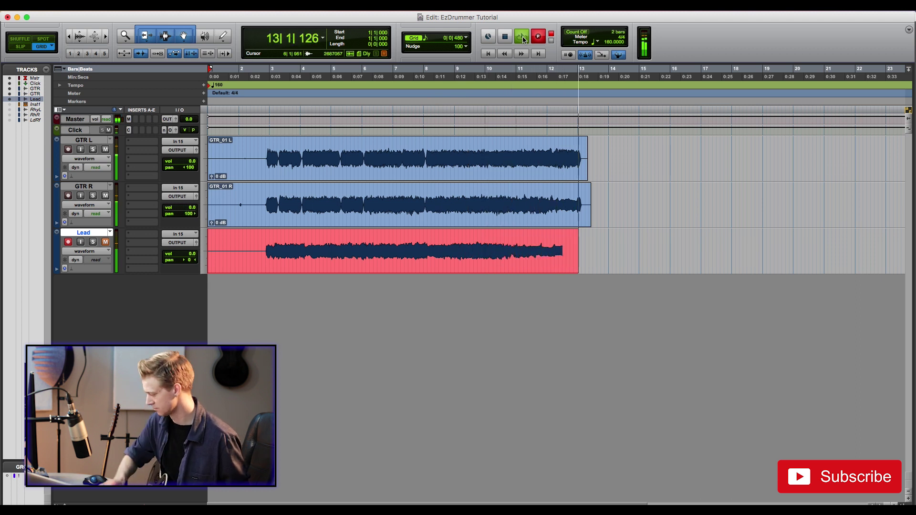
pyautogui.press('space')
pyautogui.click(242, 150)
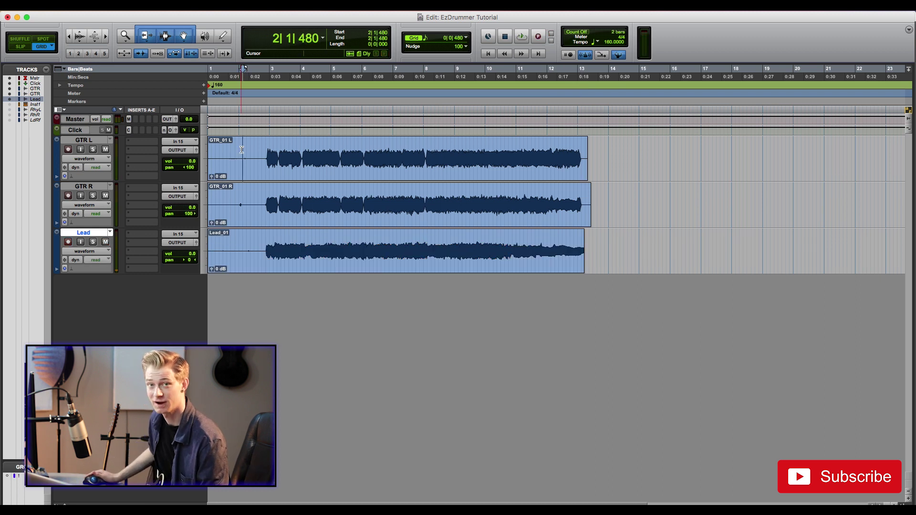
# Step: Play back all three takes, then trim their starts to 2|4|480
pyautogui.press('space')
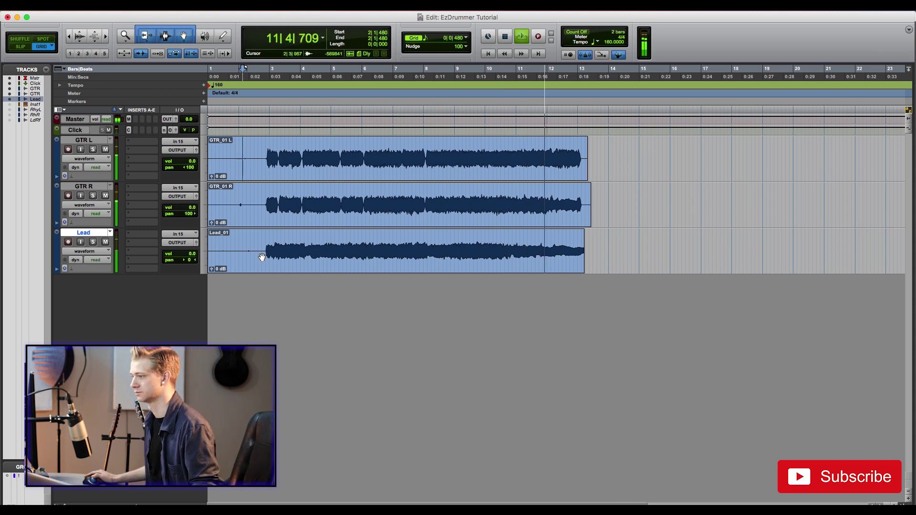
pyautogui.press('space')
pyautogui.click(265, 155)
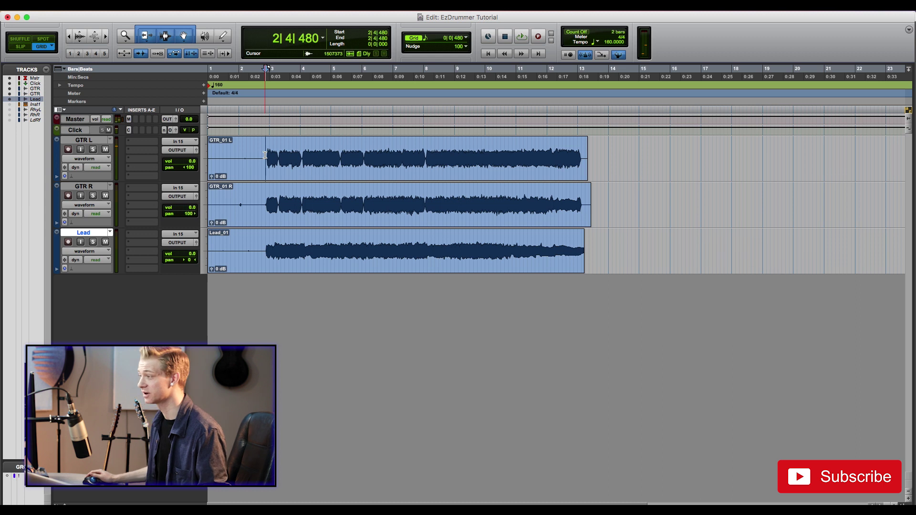
pyautogui.press('t')
pyautogui.press('t')
pyautogui.press('t')
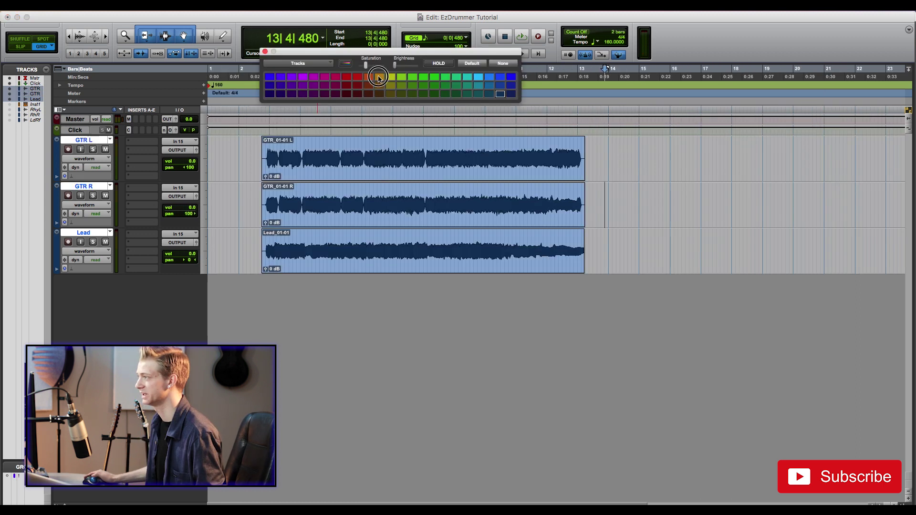
# Step: Colour the three clips tan and set up one new mono audio track in samples
pyautogui.click(379, 76)
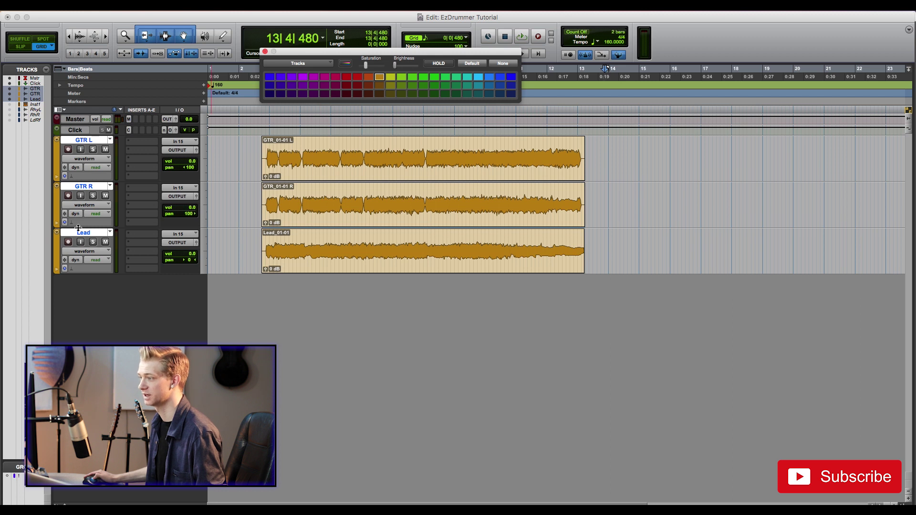
pyautogui.click(264, 52)
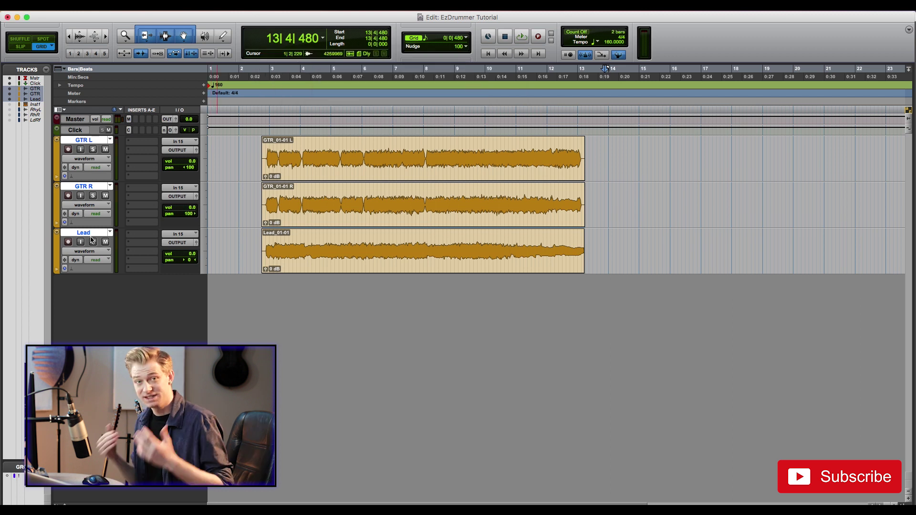
pyautogui.click(90, 305)
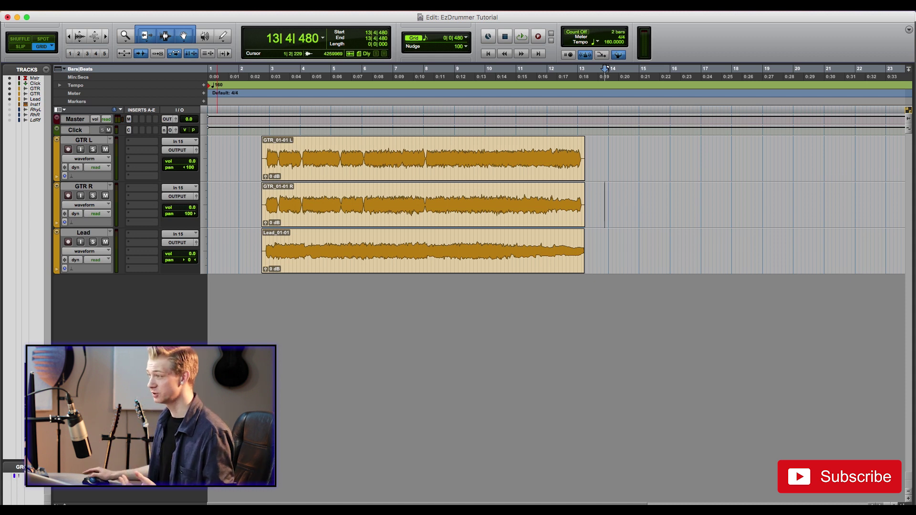
pyautogui.click(138, 6)
pyautogui.click(144, 17)
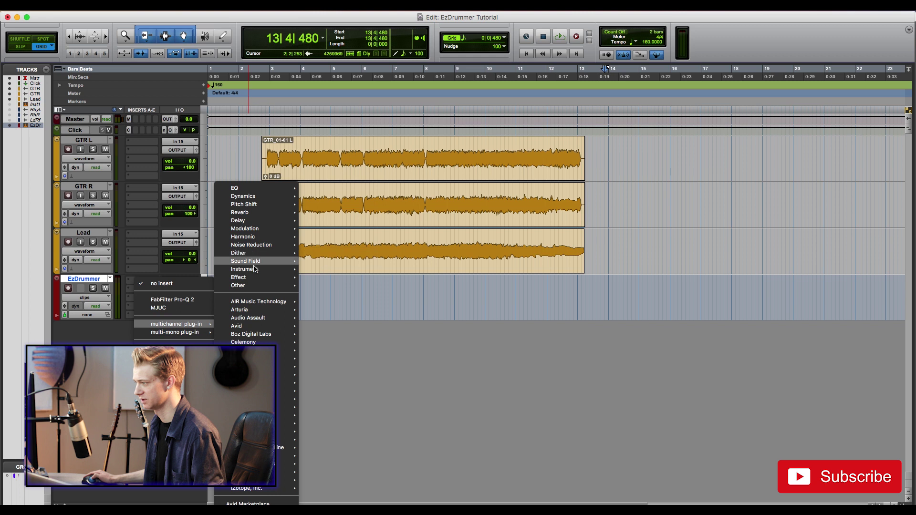
# Step: Load stereo EZdrummer on the new instrument track and audition the kick and rack tom
pyautogui.moveTo(267, 269)
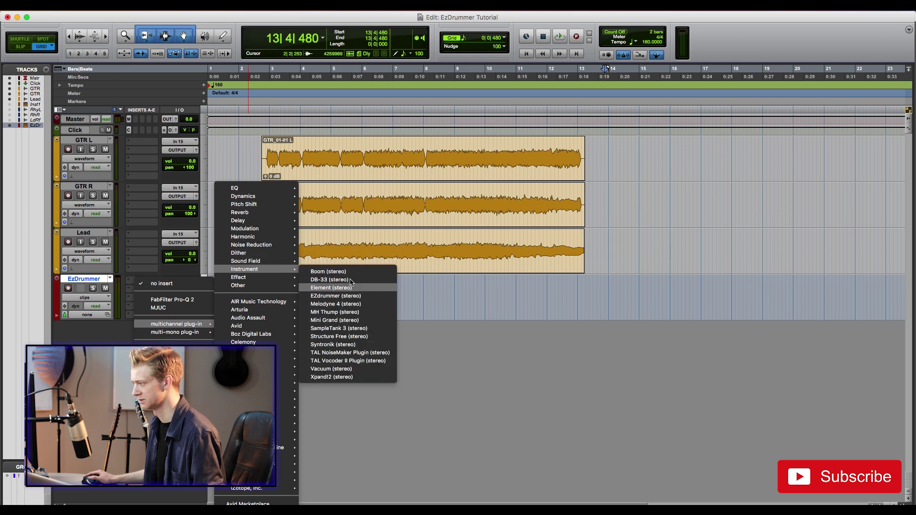
pyautogui.click(335, 295)
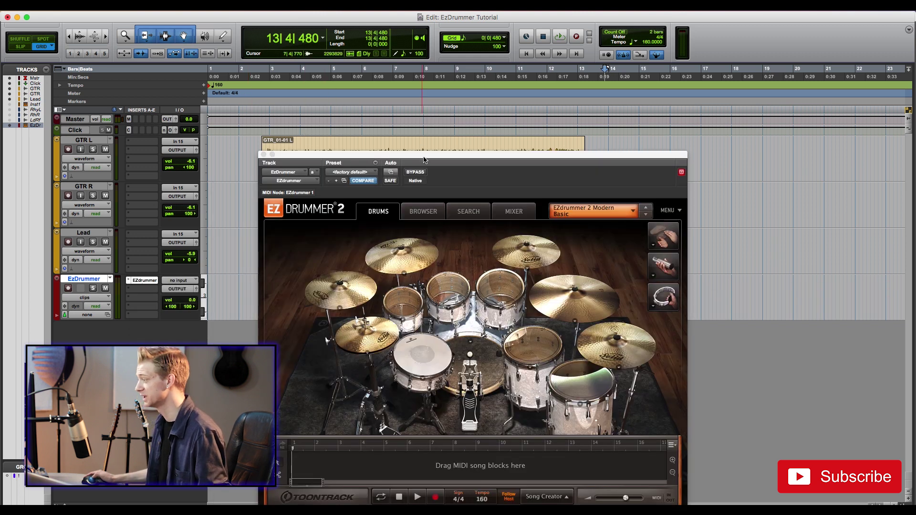
pyautogui.moveTo(425, 157); pyautogui.dragTo(409, 89)
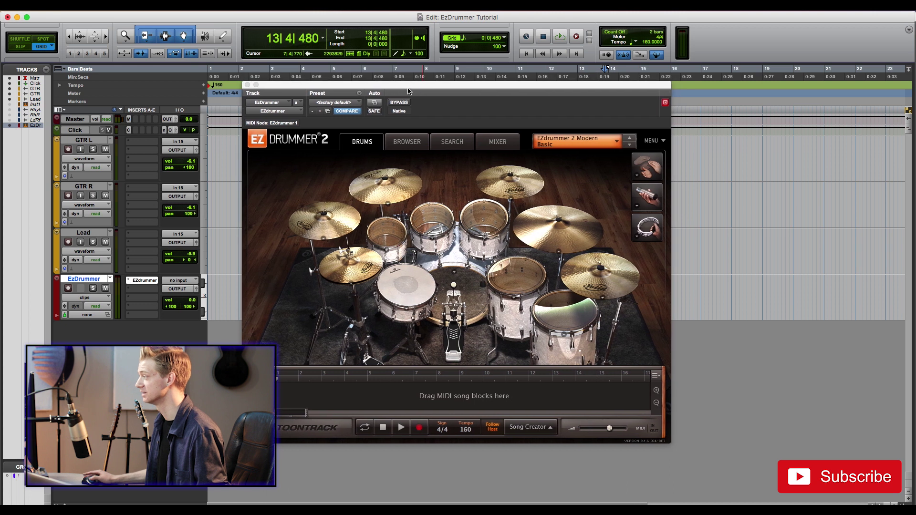
pyautogui.click(463, 280)
pyautogui.click(488, 225)
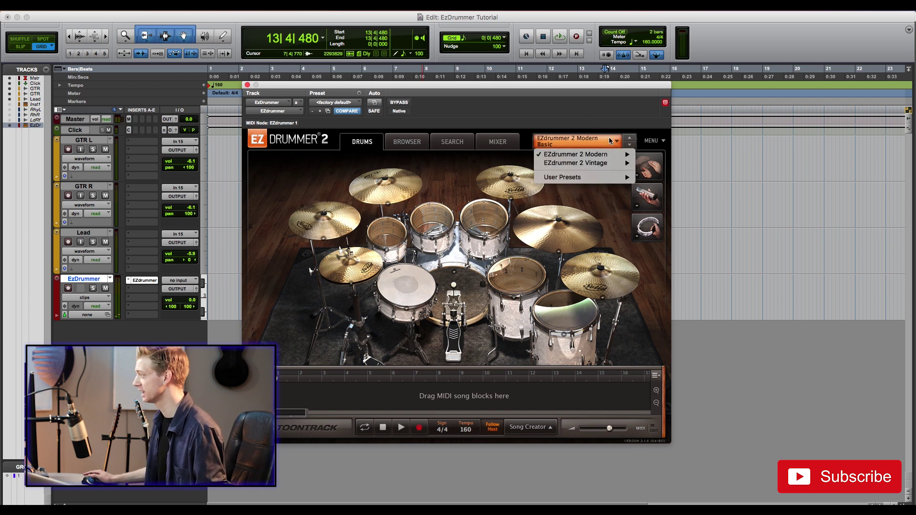
# Step: Switch the kit preset to EZdrummer 2 Modern Pop and audition its kick
pyautogui.moveTo(599, 156)
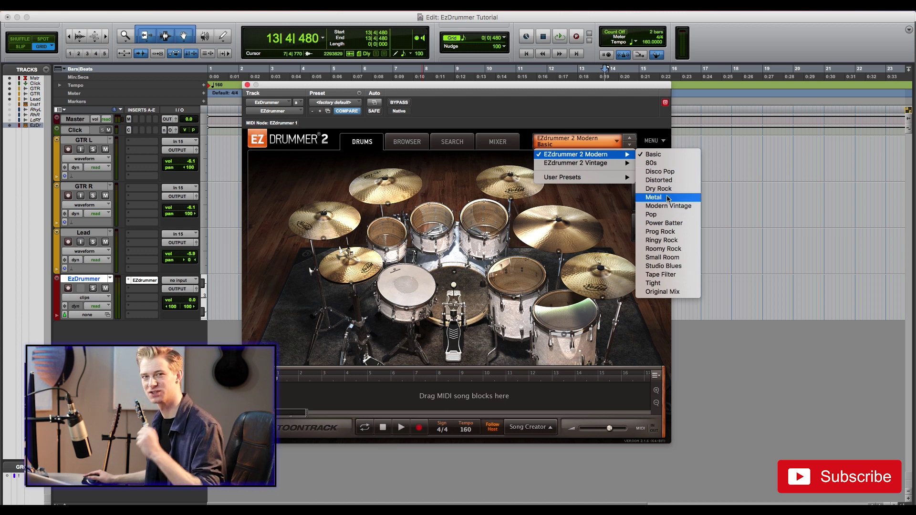
pyautogui.click(665, 215)
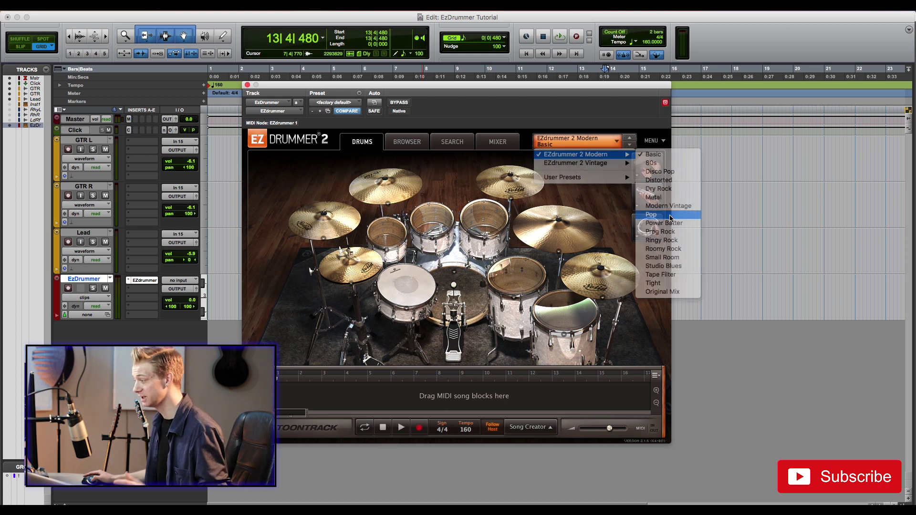
pyautogui.click(476, 288)
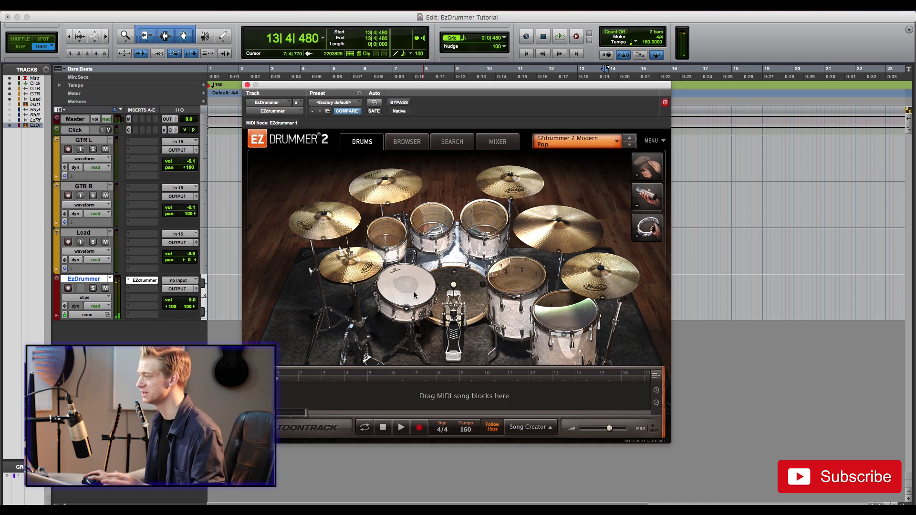
# Step: Swap the snare for the 8x14" Pearl Vinnie Paul Signature Maple and show the groove Search page
pyautogui.click(407, 309)
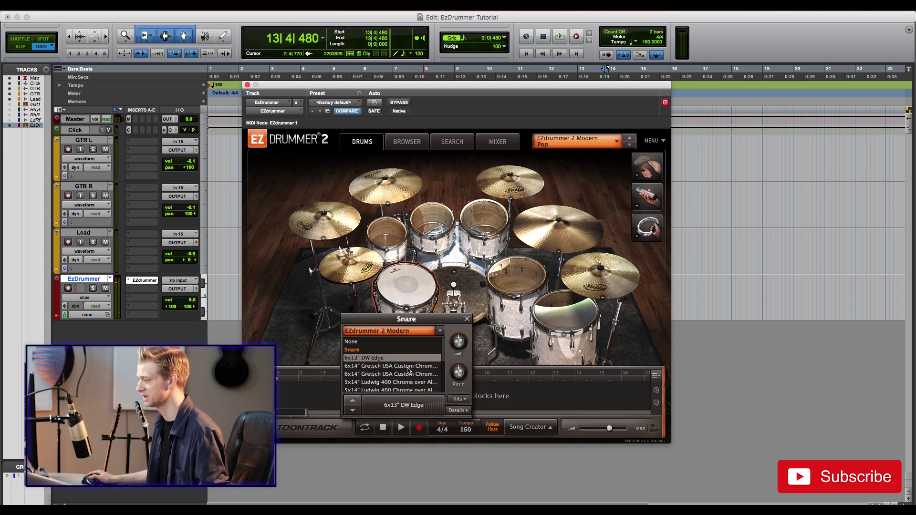
pyautogui.moveTo(443, 348); pyautogui.dragTo(442, 367)
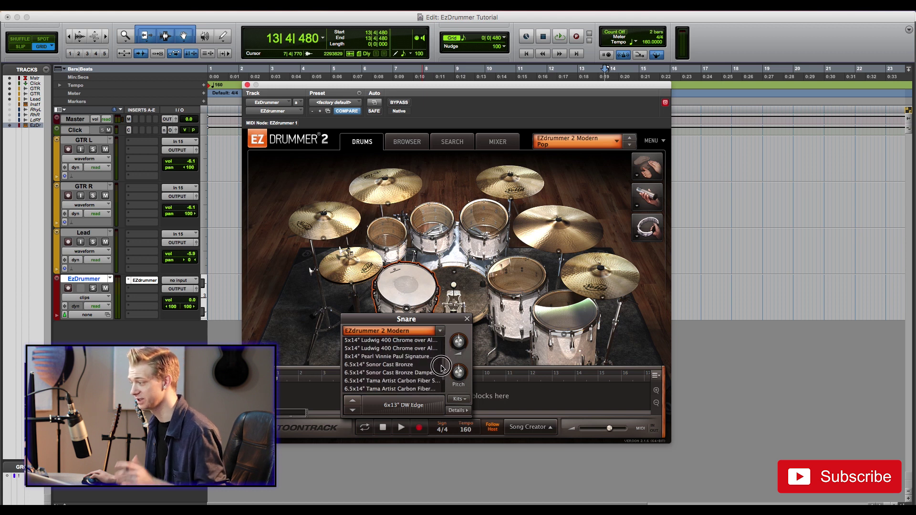
pyautogui.click(395, 357)
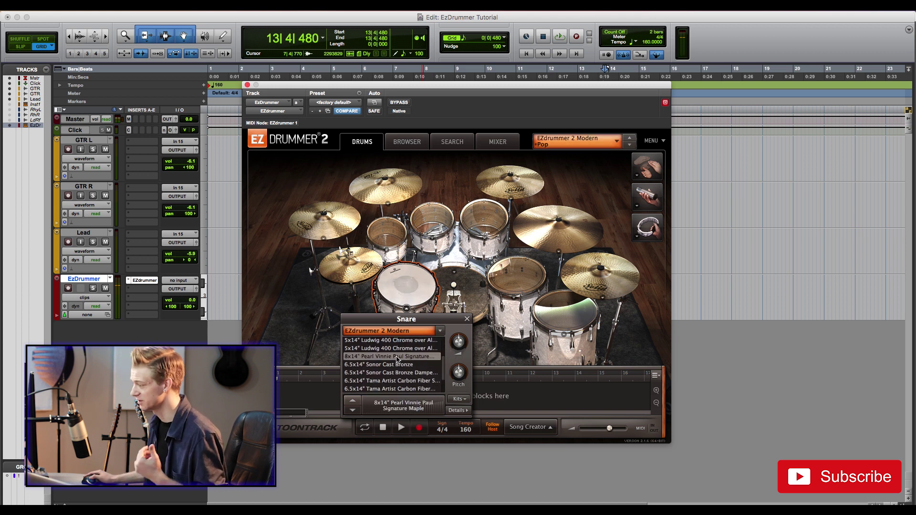
pyautogui.moveTo(407, 87); pyautogui.dragTo(507, 95)
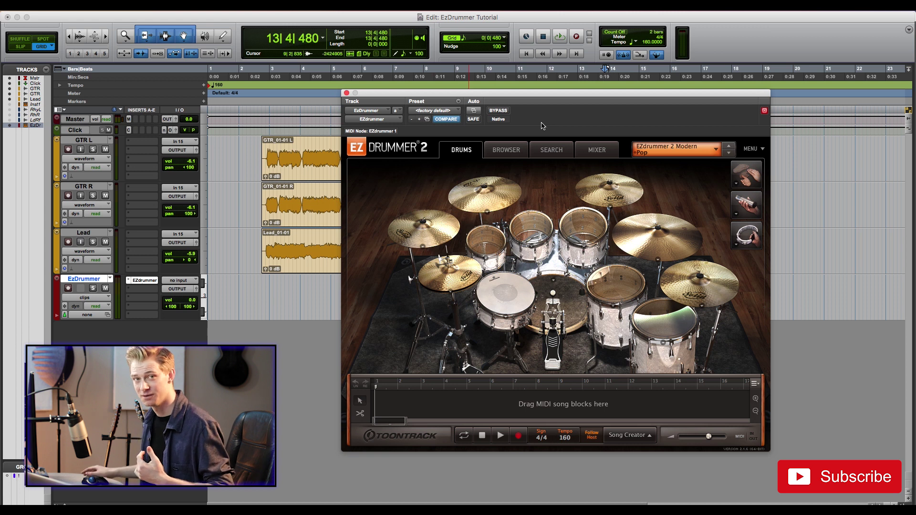
pyautogui.click(543, 151)
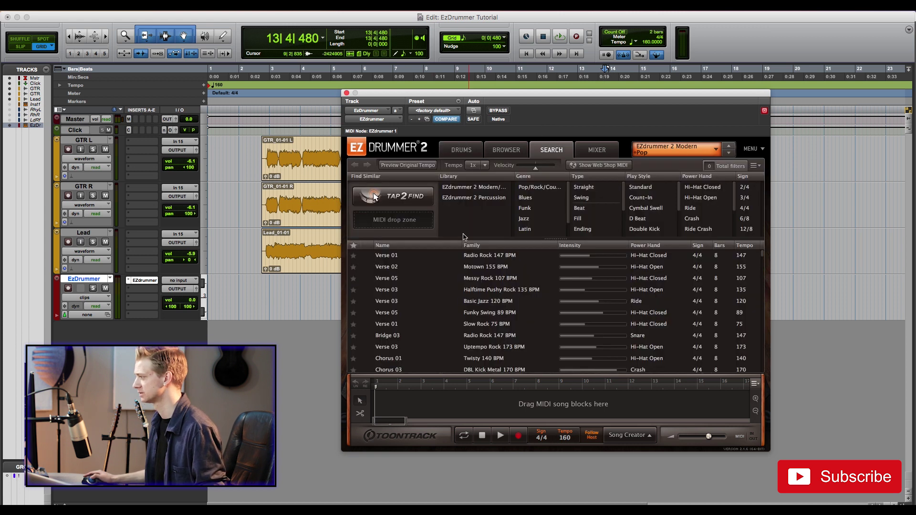
# Step: Filter grooves to EZdrummer 2 Modern, Pop/Rock/Country and Straight, then preview Verse 01
pyautogui.click(472, 191)
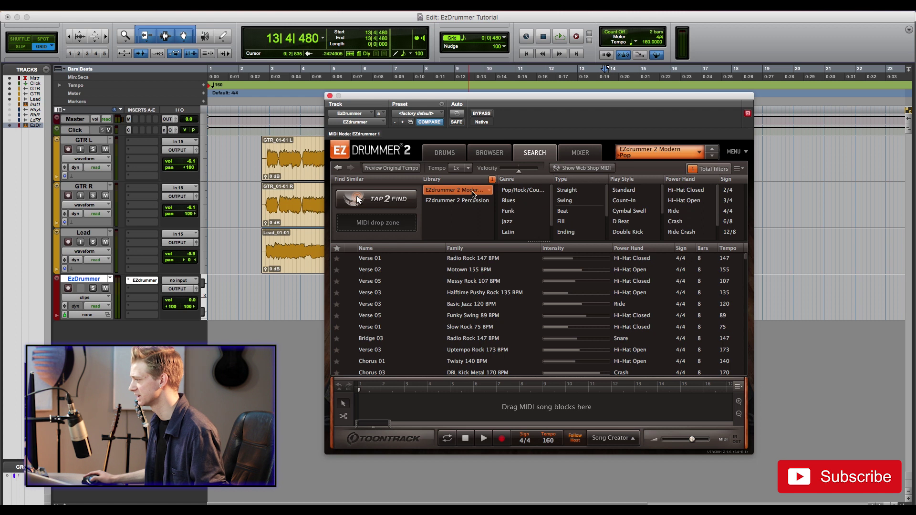
pyautogui.click(523, 191)
pyautogui.click(576, 190)
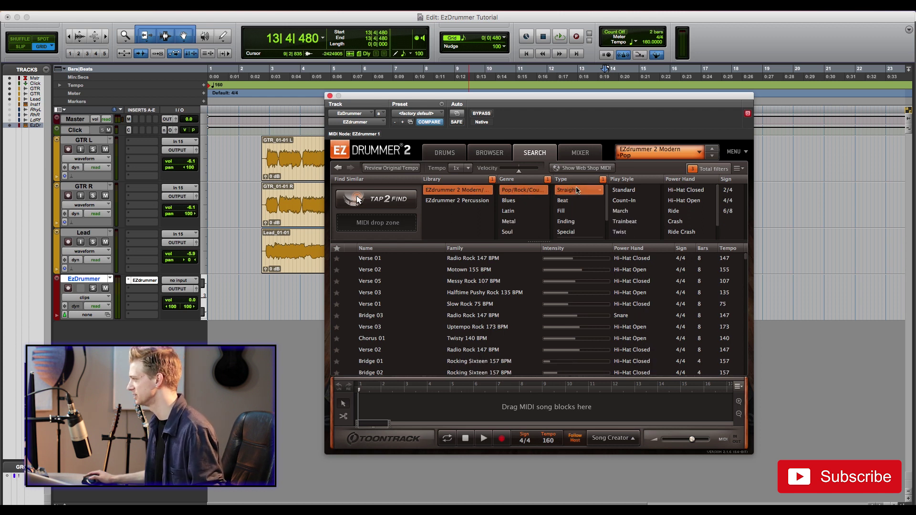
pyautogui.scroll(-1, 441, 300)
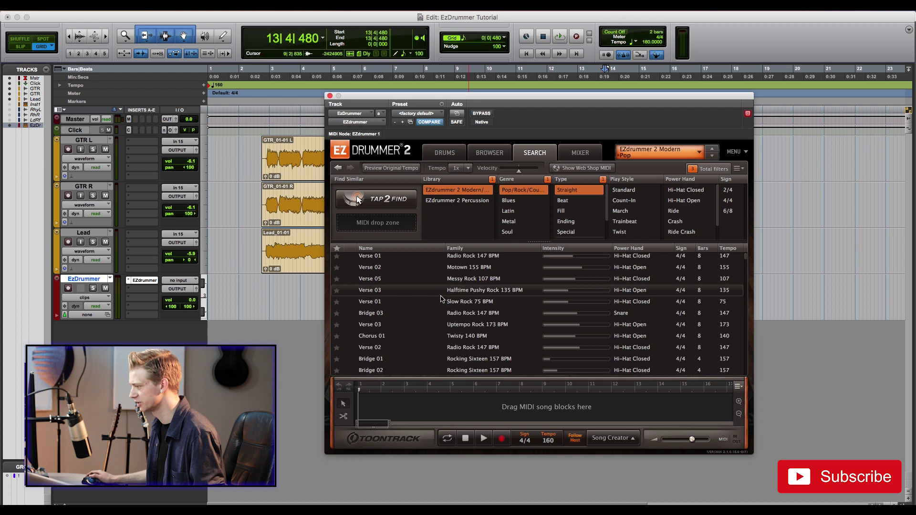
pyautogui.scroll(-1, 441, 299)
pyautogui.scroll(1, 441, 299)
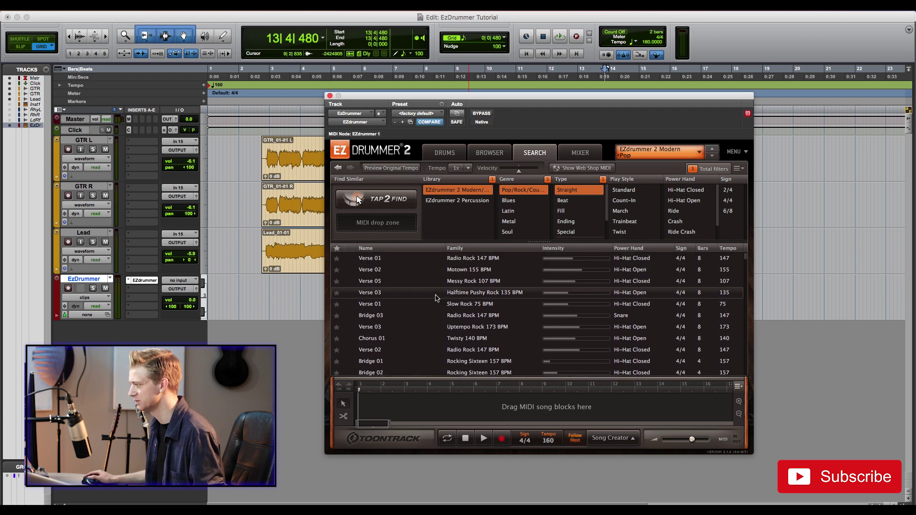
pyautogui.click(350, 258)
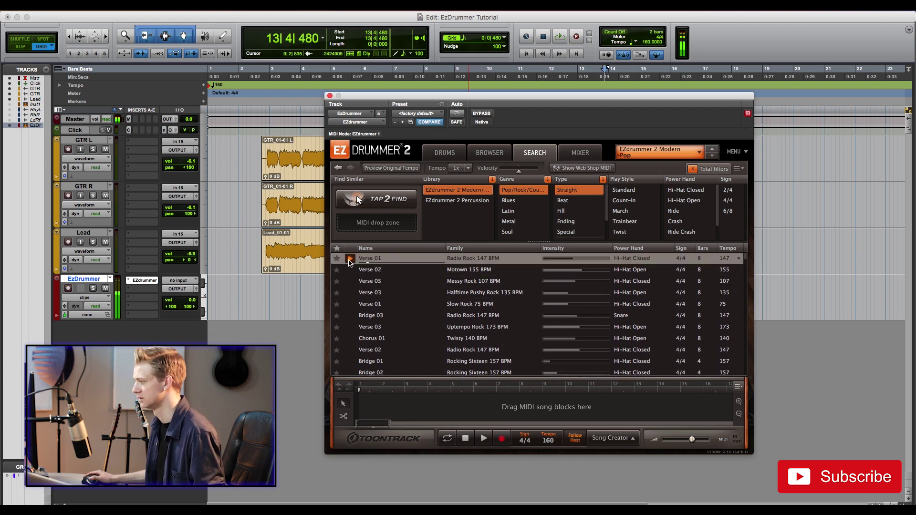
pyautogui.click(350, 259)
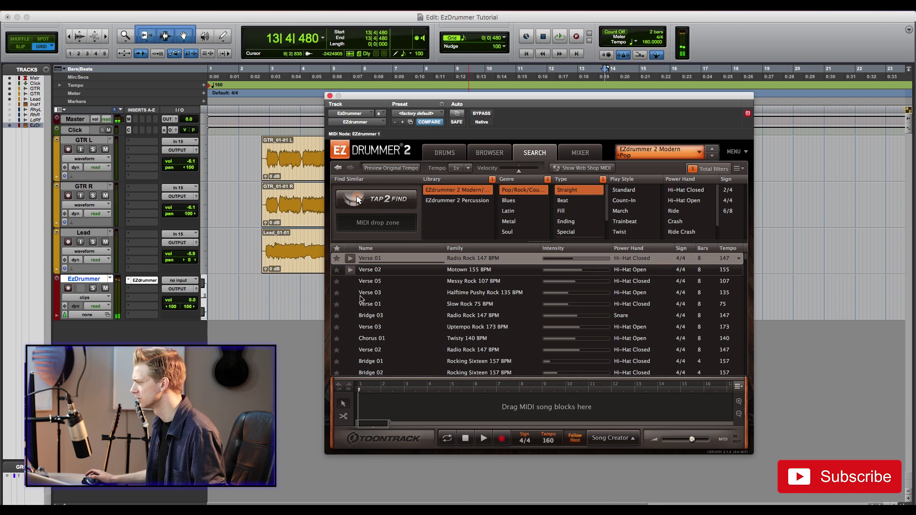
# Step: Add the Crash filter, preview Chorus 04 and Chorus 03, and drag Chorus 03 into the song track
pyautogui.scroll(-1, 371, 309)
pyautogui.scroll(-1, 371, 309)
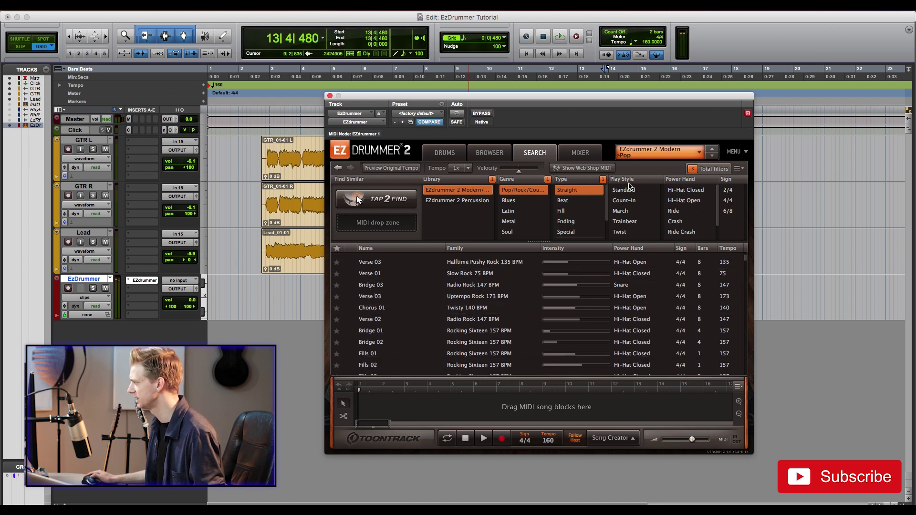
pyautogui.click(688, 222)
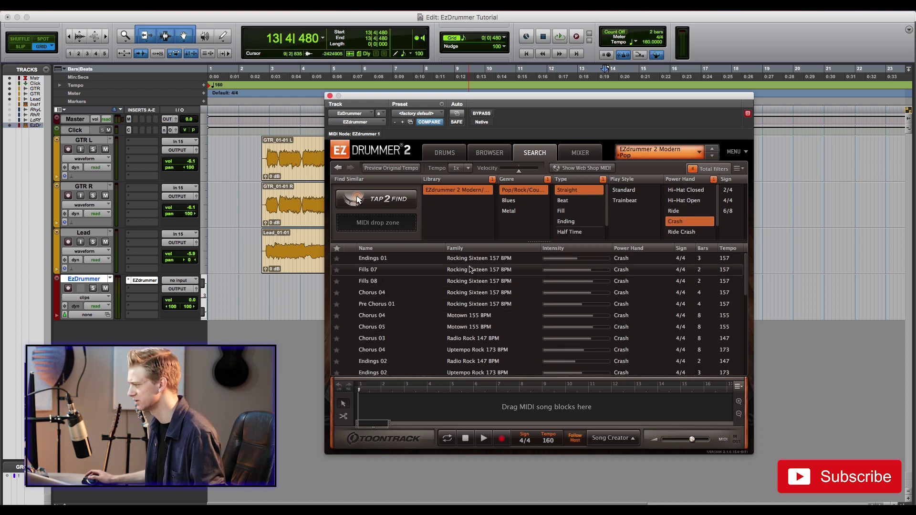
pyautogui.click(351, 294)
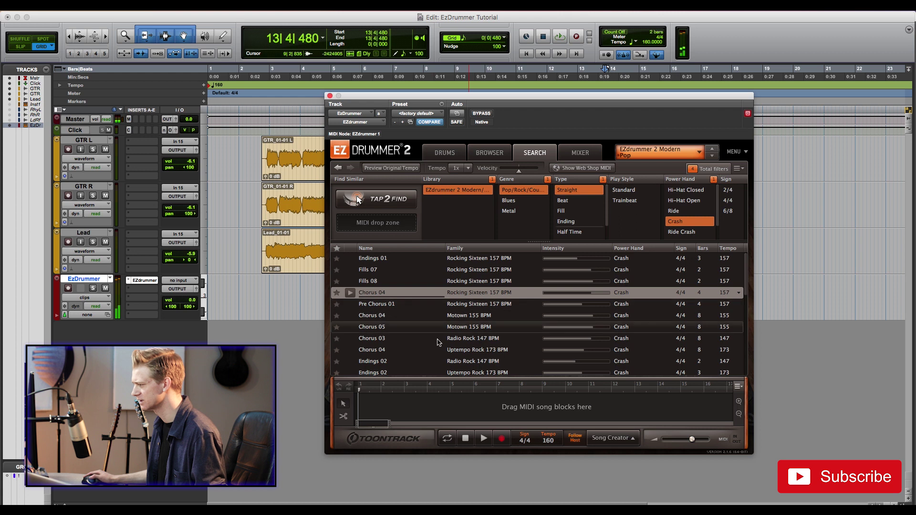
pyautogui.click(351, 339)
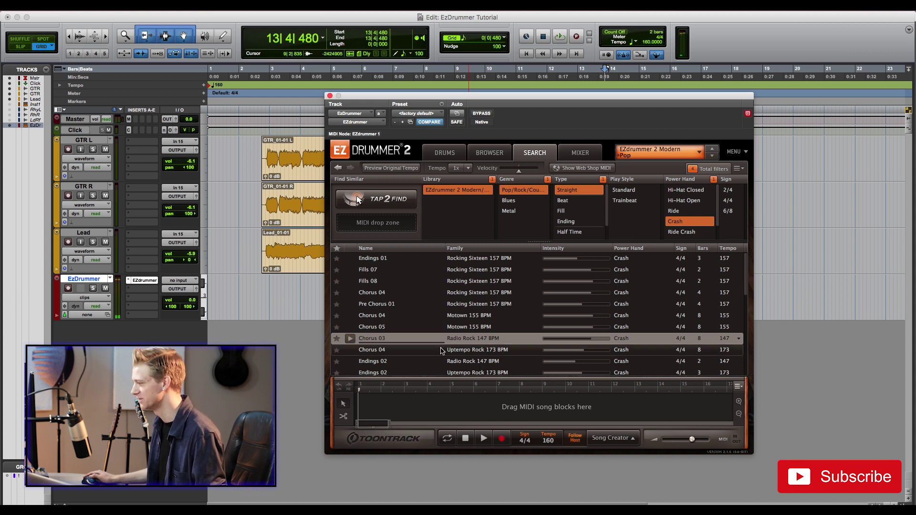
pyautogui.click(472, 340)
pyautogui.moveTo(472, 340); pyautogui.dragTo(403, 409)
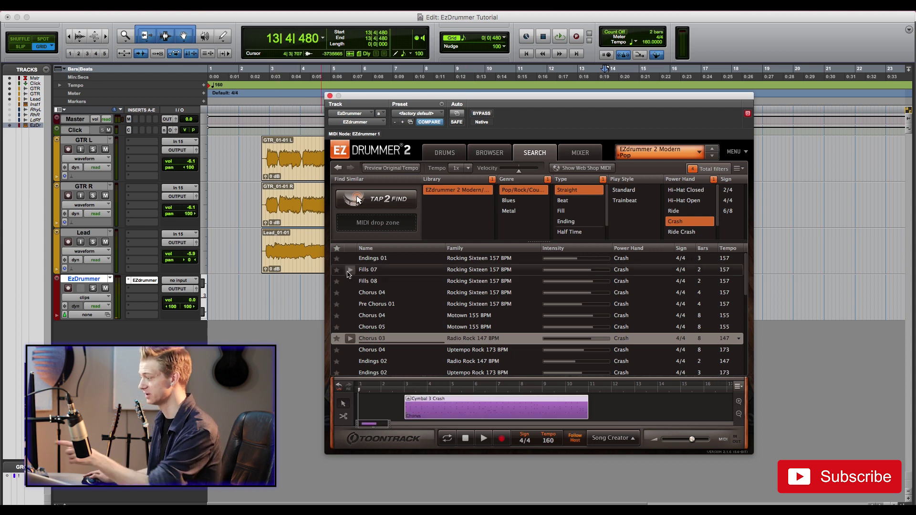
# Step: Audition the groove with the session playing from 2|3|480
pyautogui.click(265, 279)
pyautogui.click(257, 282)
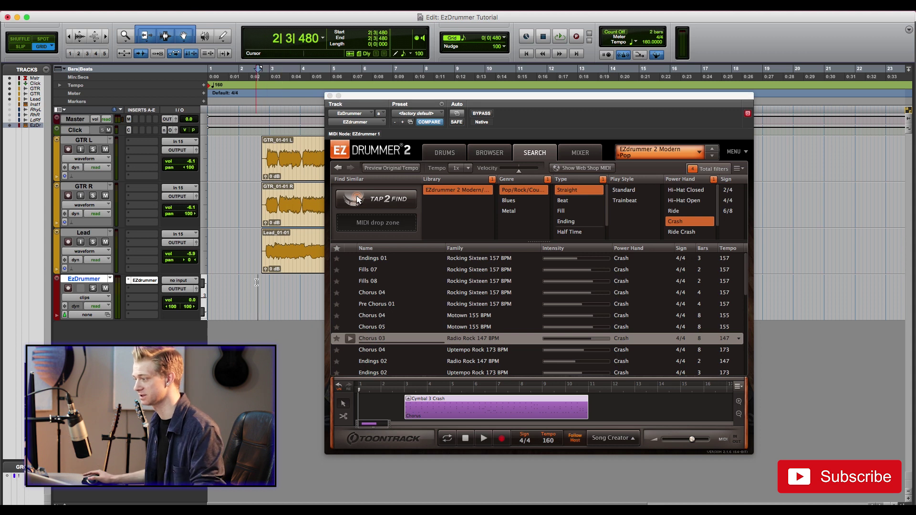
pyautogui.press('space')
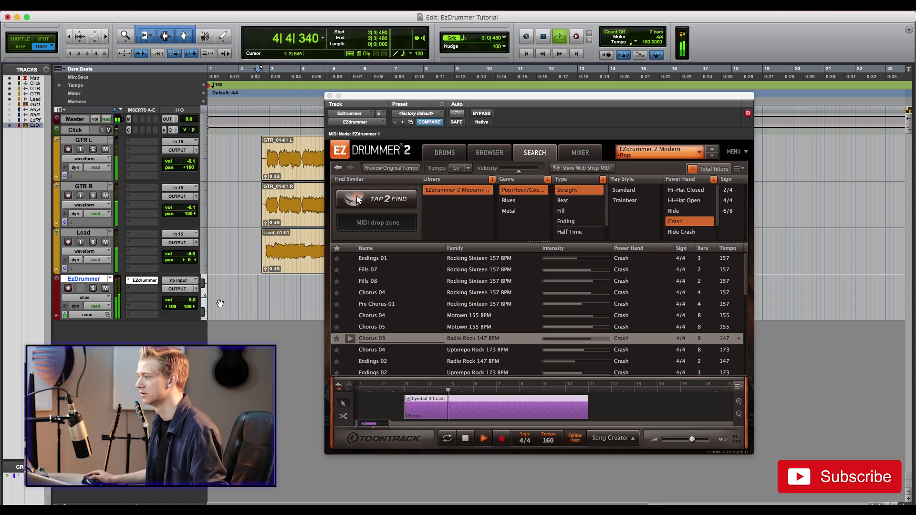
pyautogui.press('space')
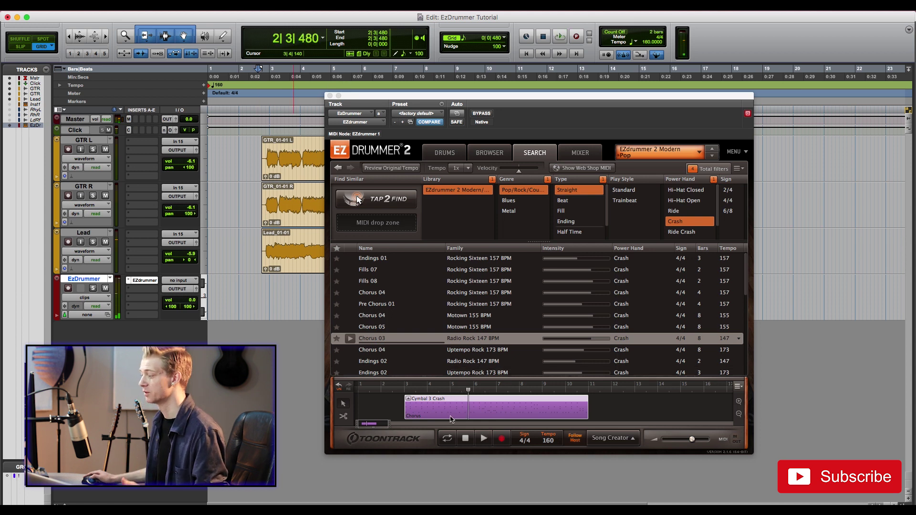
# Step: Place the groove on the EzDrummer track at bar 3, remove the song block, and close the plugin
pyautogui.moveTo(454, 405); pyautogui.dragTo(271, 293)
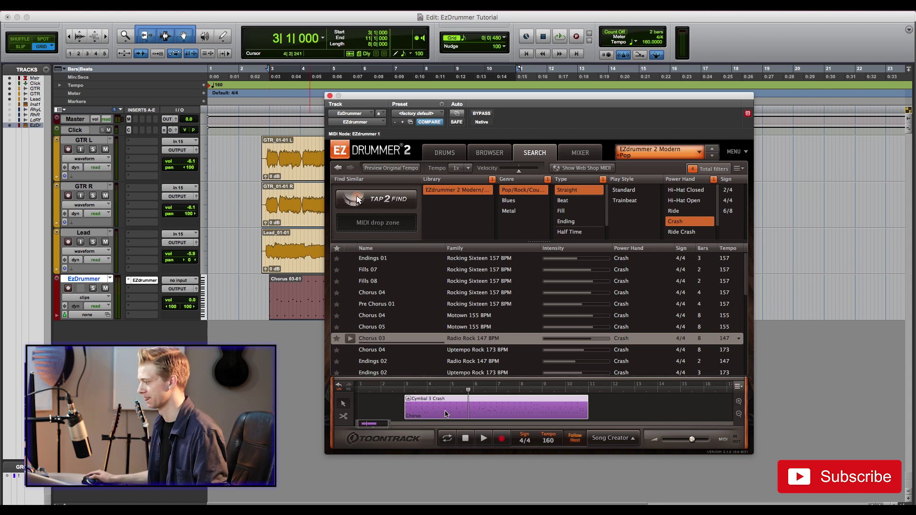
pyautogui.rightClick(448, 405)
pyautogui.click(501, 442)
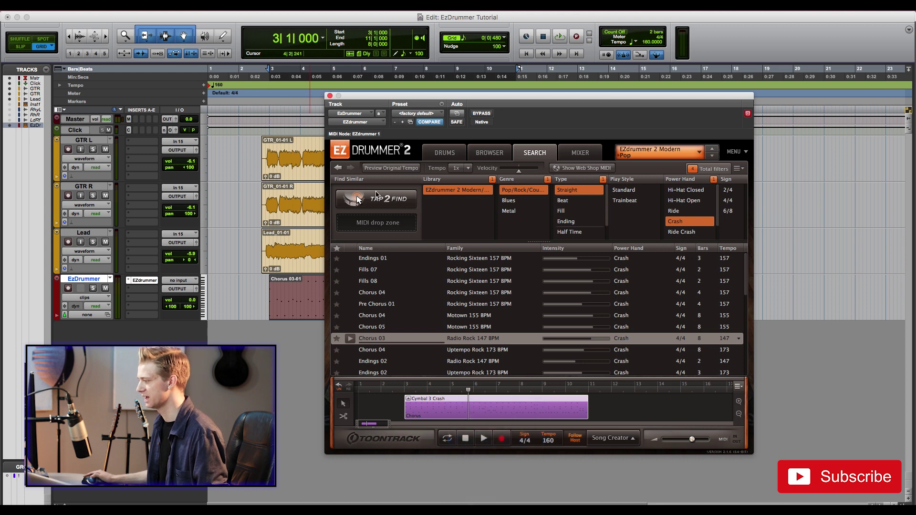
pyautogui.click(330, 97)
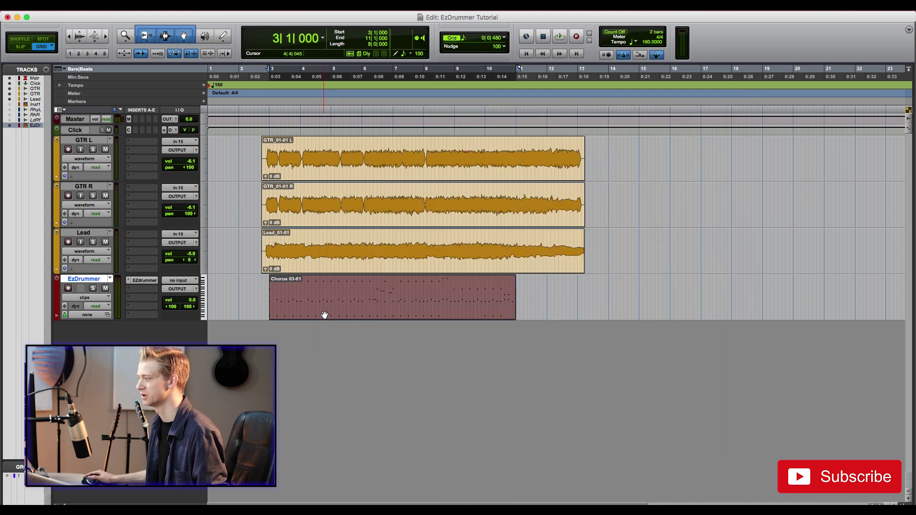
pyautogui.doubleClick(325, 315)
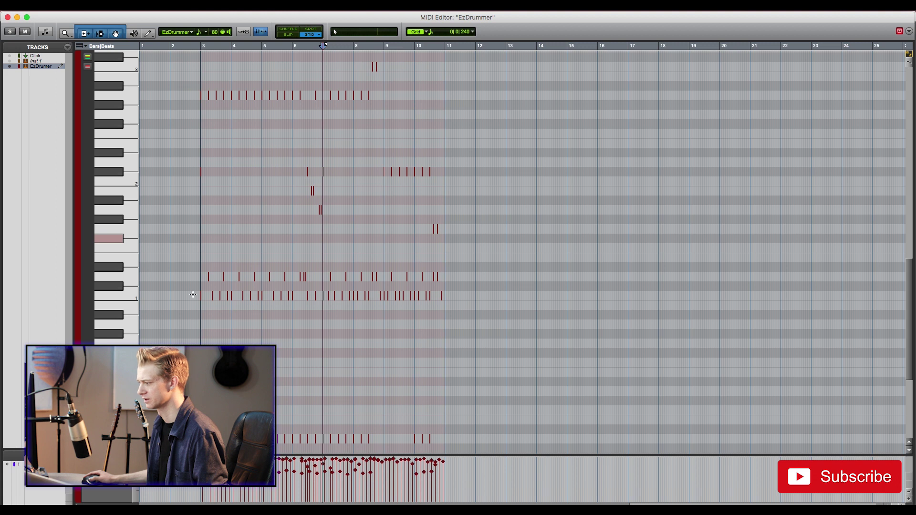
pyautogui.press('super+bracketright')
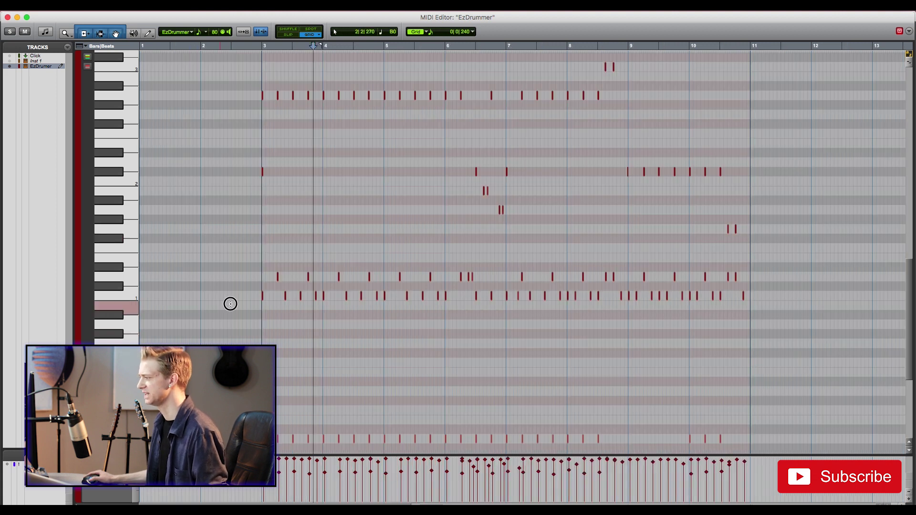
pyautogui.moveTo(230, 305); pyautogui.dragTo(801, 292)
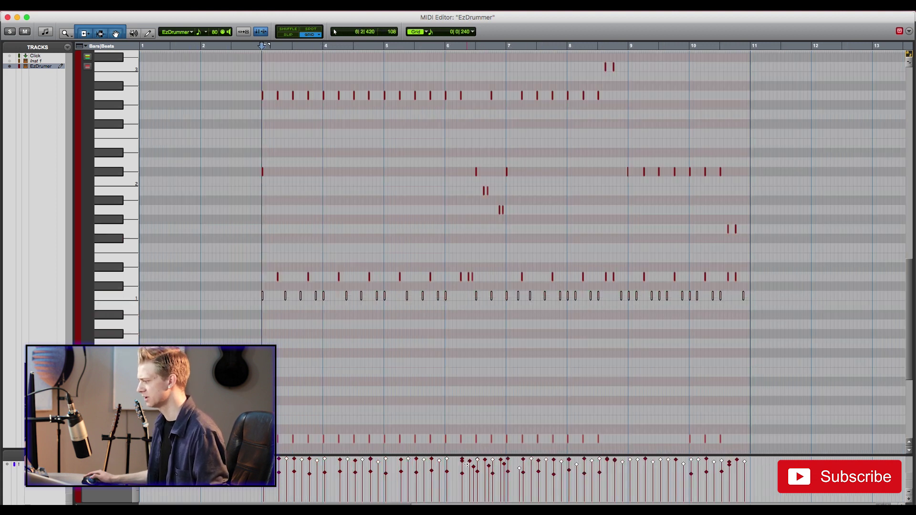
pyautogui.click(447, 457)
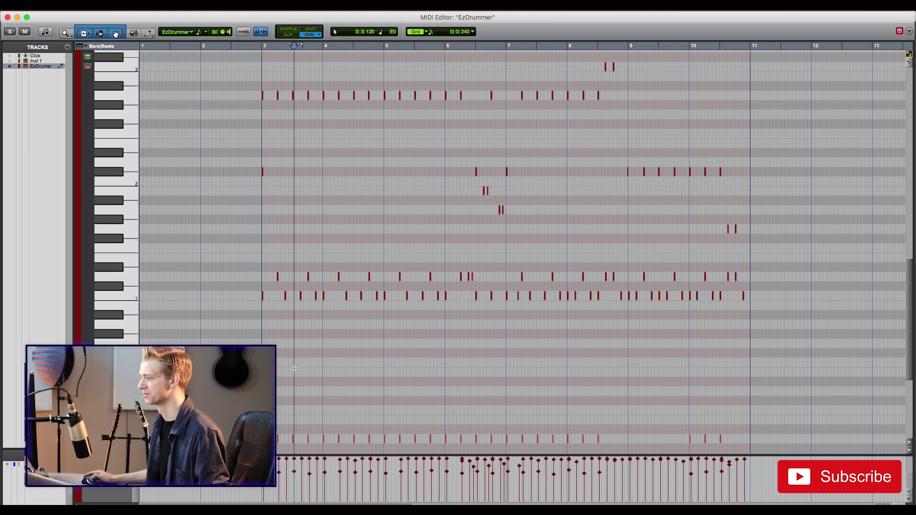
pyautogui.click(229, 329)
pyautogui.click(131, 280)
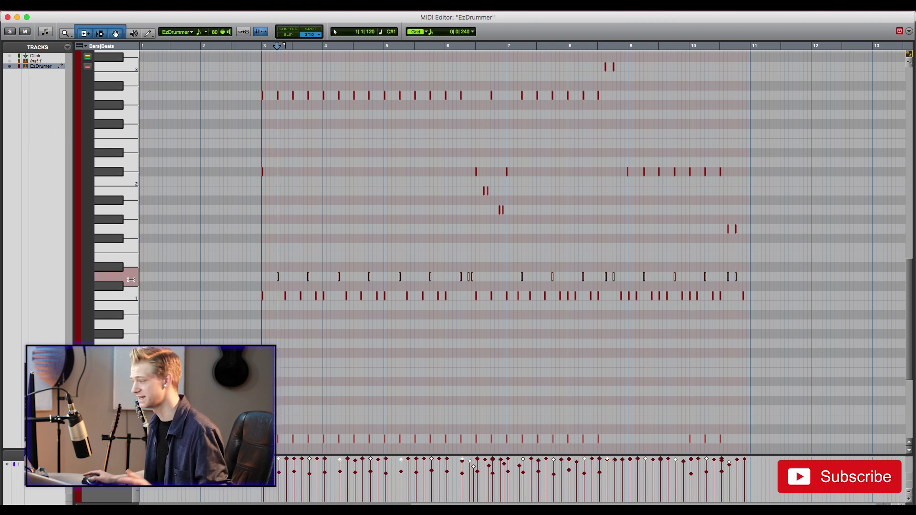
pyautogui.click(280, 279)
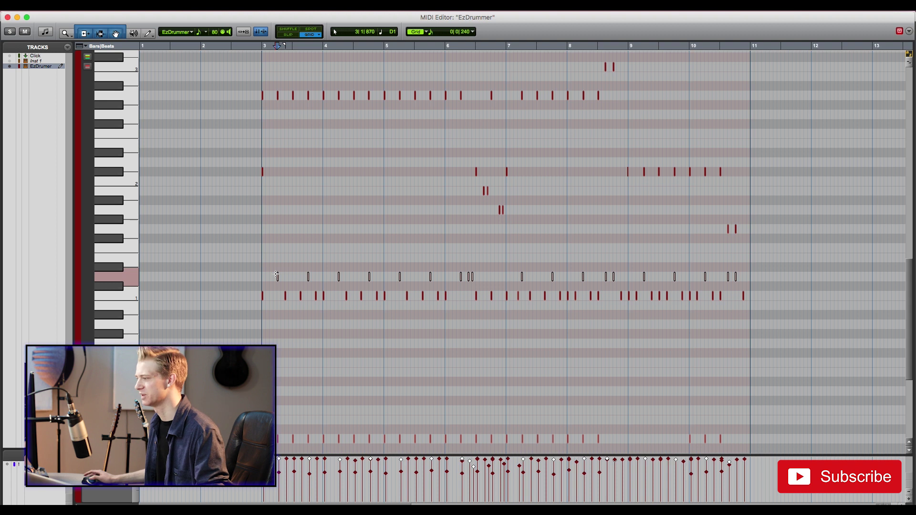
pyautogui.moveTo(280, 281); pyautogui.dragTo(279, 258)
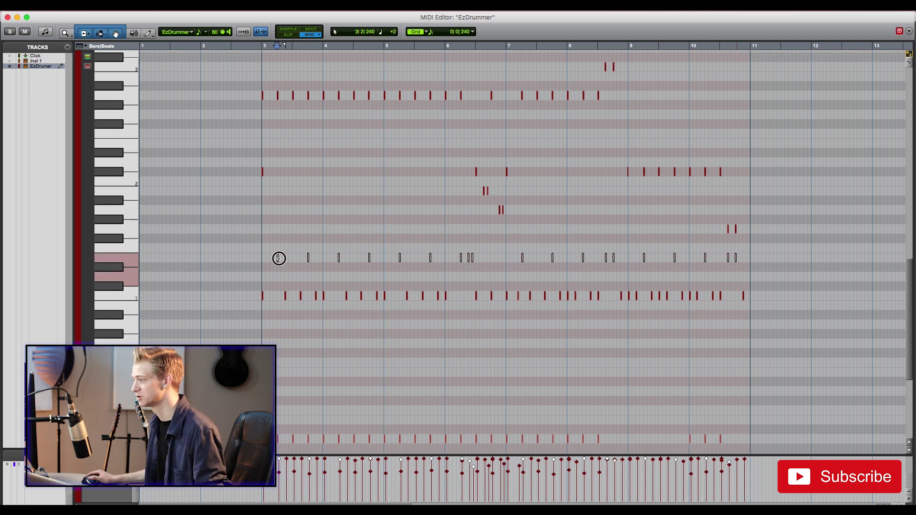
pyautogui.click(255, 253)
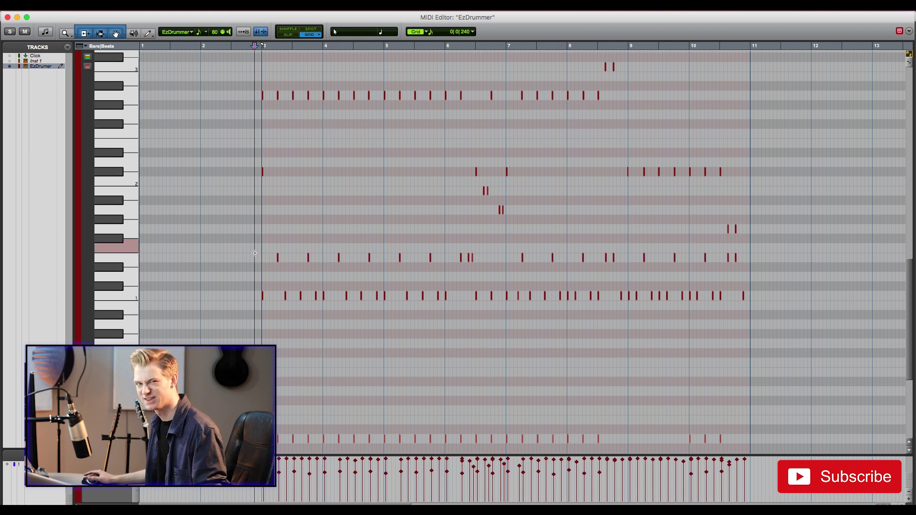
pyautogui.press('space')
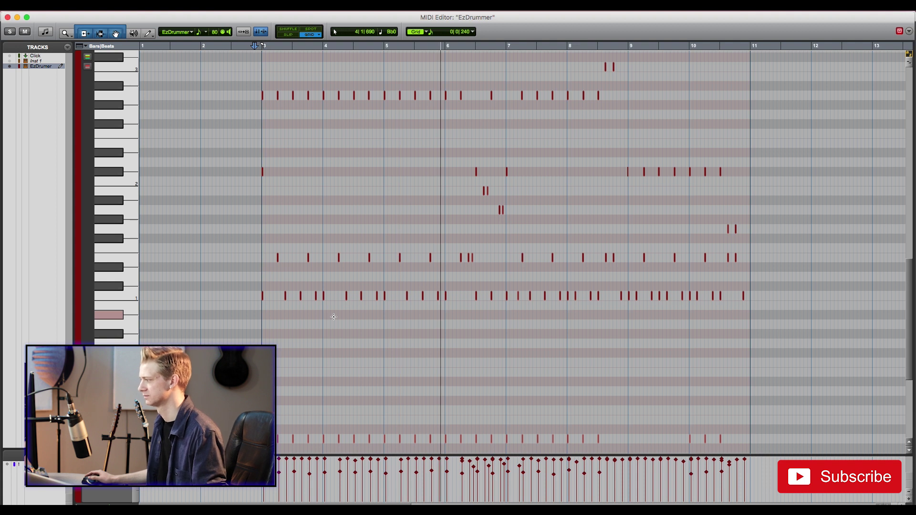
pyautogui.press('space')
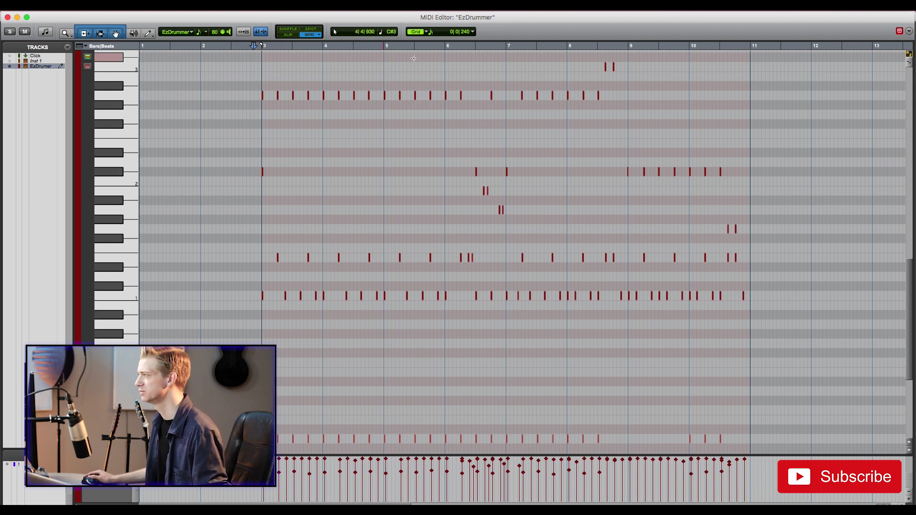
# Step: Set the MIDI Editor grid to 1/8 note and stop playback
pyautogui.click(431, 32)
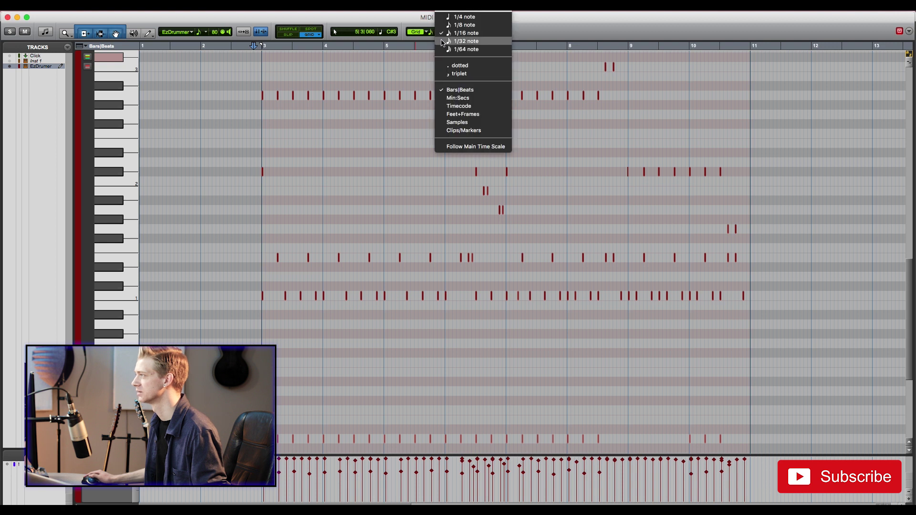
pyautogui.click(444, 25)
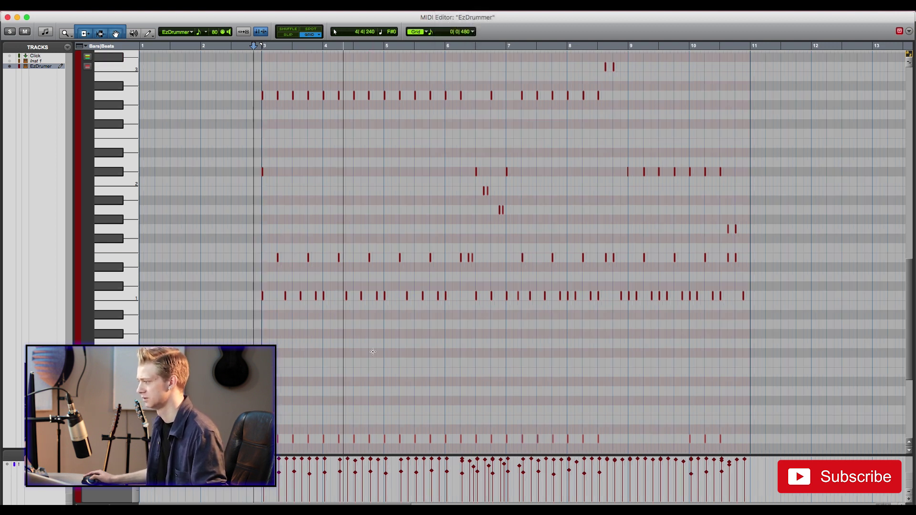
pyautogui.press('space')
# Step: Audition the pattern from around bars 3–5 and zoom in on its first bars
pyautogui.click(327, 298)
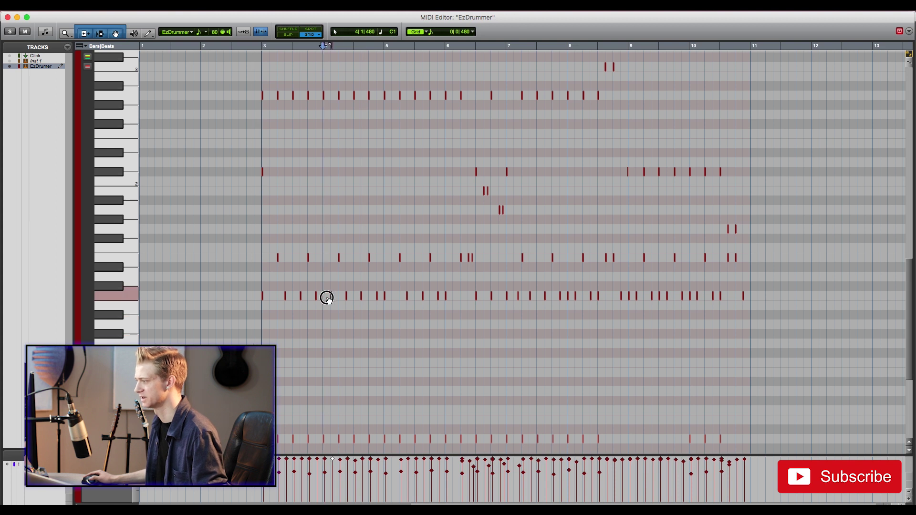
pyautogui.click(259, 278)
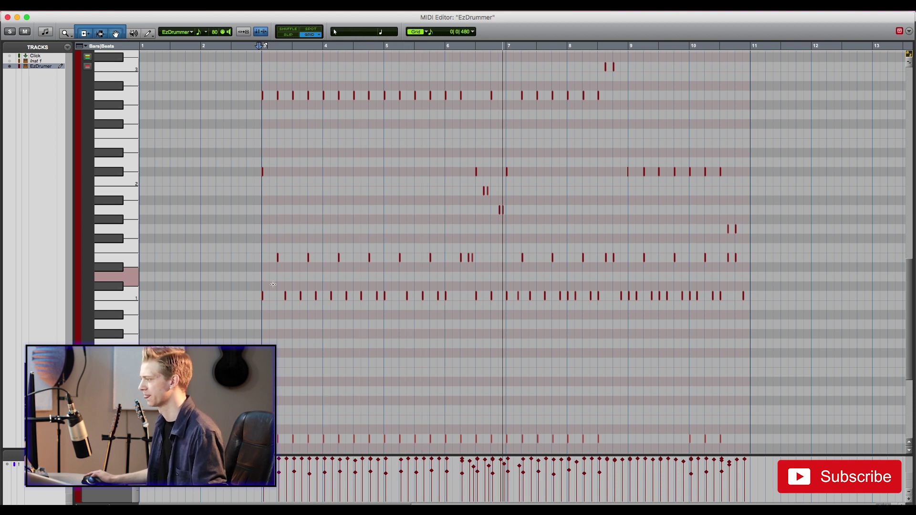
pyautogui.click(391, 297)
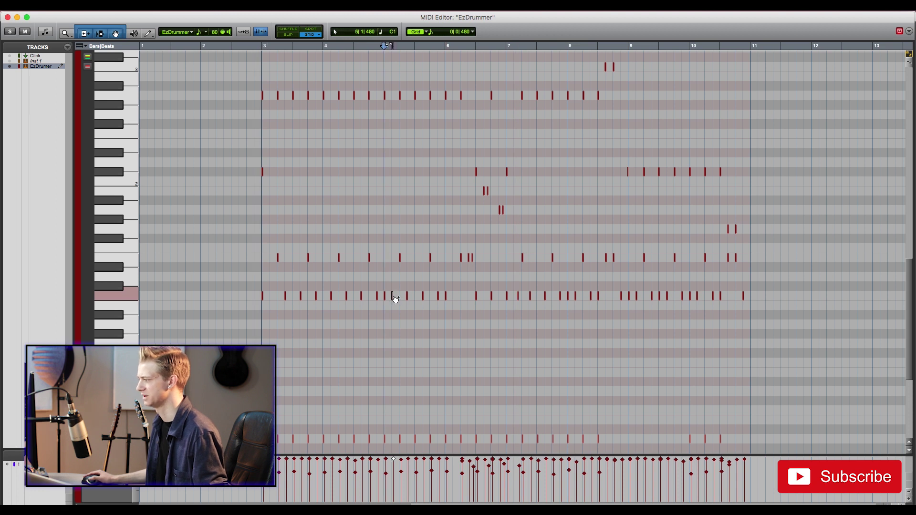
pyautogui.click(242, 257)
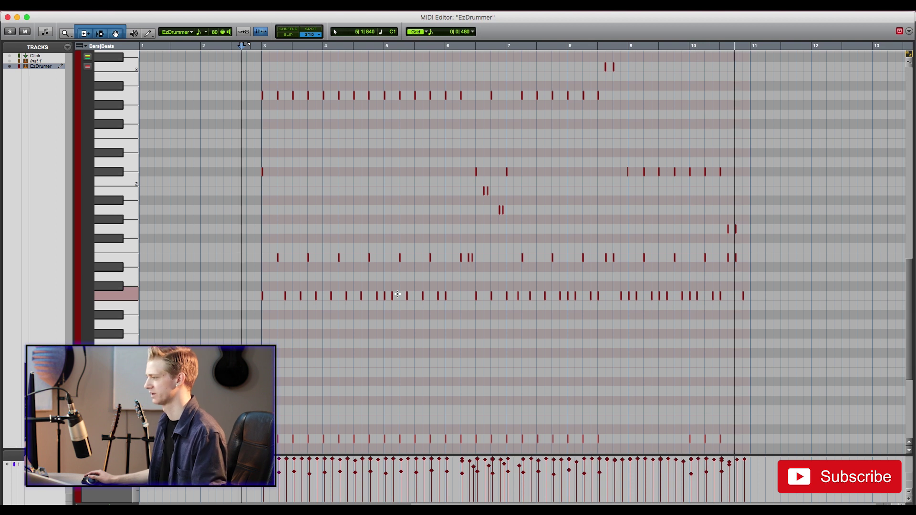
pyautogui.press('space')
pyautogui.press('super+bracketright')
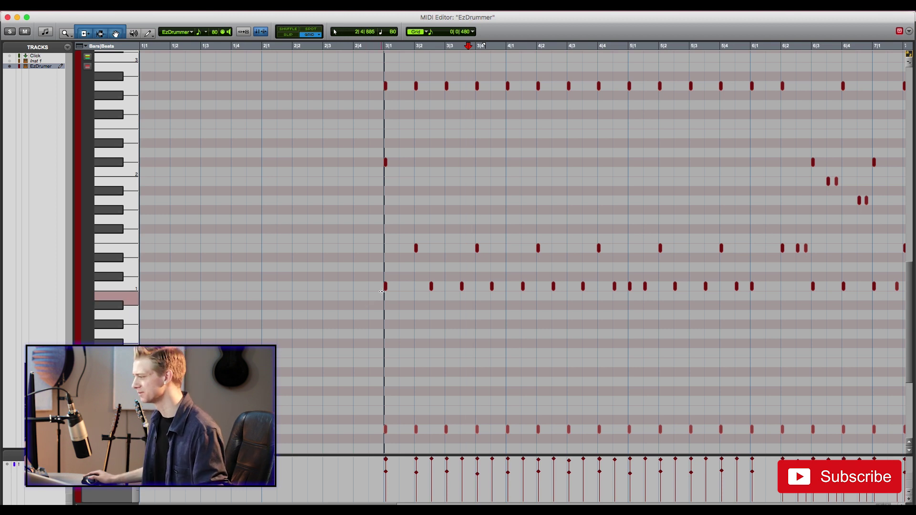
# Step: Pencil in drum notes at beats 2, 3 and 4 of bar 2, moving the last up to E1
pyautogui.click(266, 401)
pyautogui.click(294, 401)
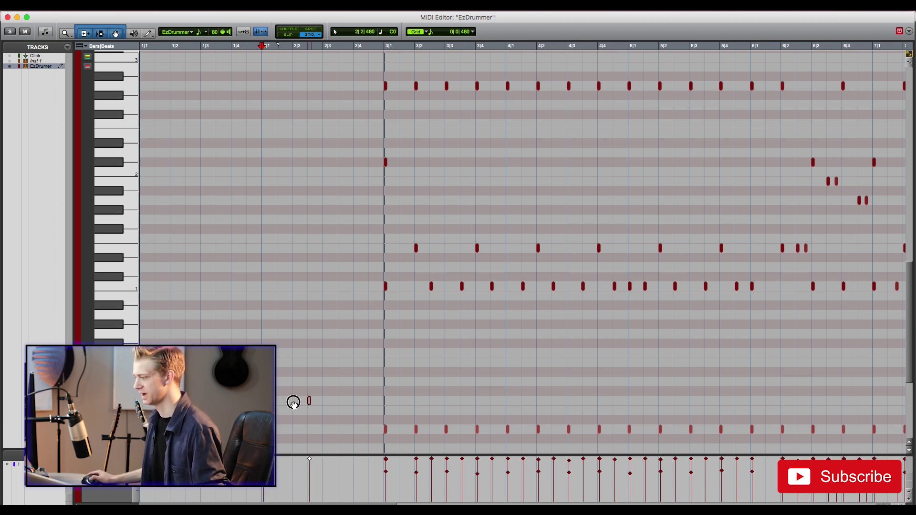
pyautogui.click(323, 402)
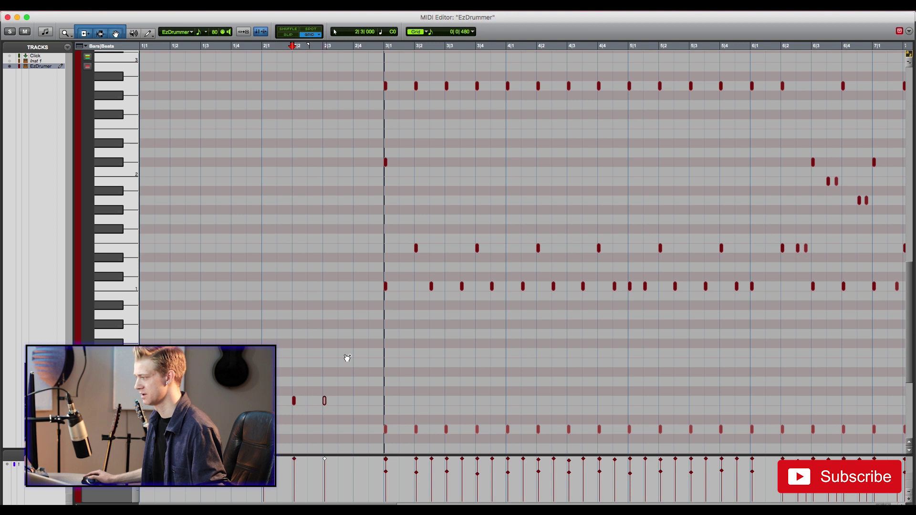
pyautogui.click(386, 287)
pyautogui.click(324, 287)
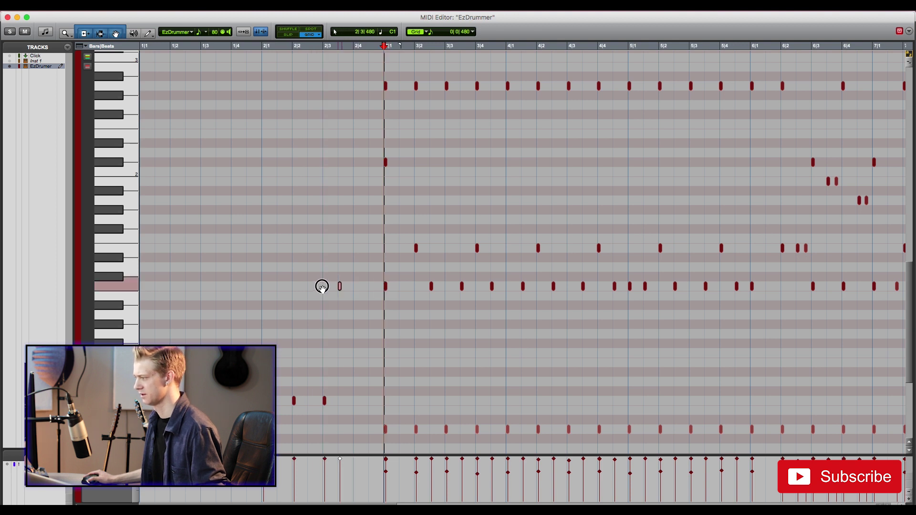
pyautogui.click(355, 268)
pyautogui.moveTo(355, 255); pyautogui.dragTo(354, 247)
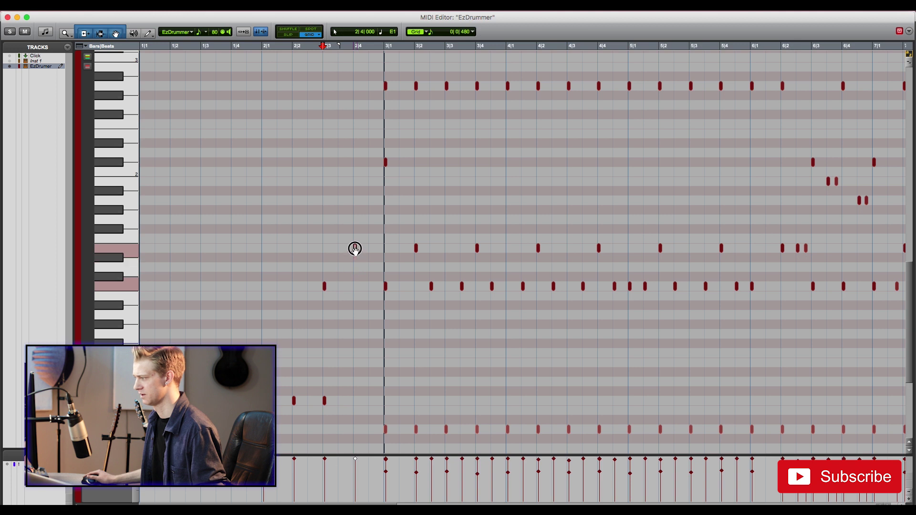
# Step: Add a C1 note nudged later in bar 2, play the fill, and close the MIDI Editor
pyautogui.click(335, 287)
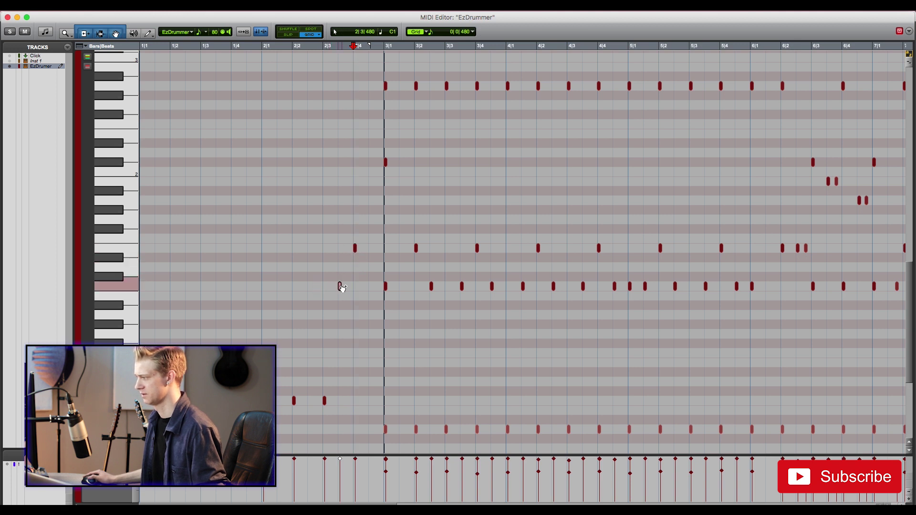
pyautogui.moveTo(342, 287); pyautogui.dragTo(370, 286)
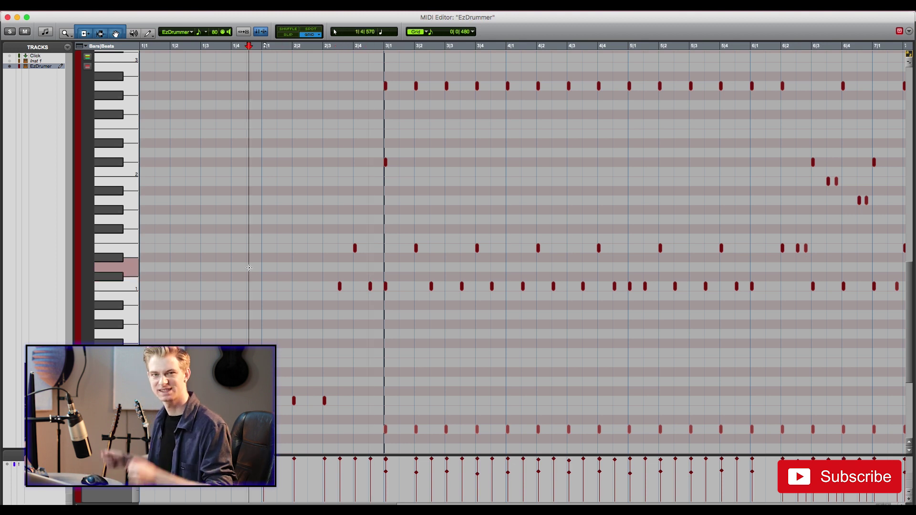
pyautogui.press('space')
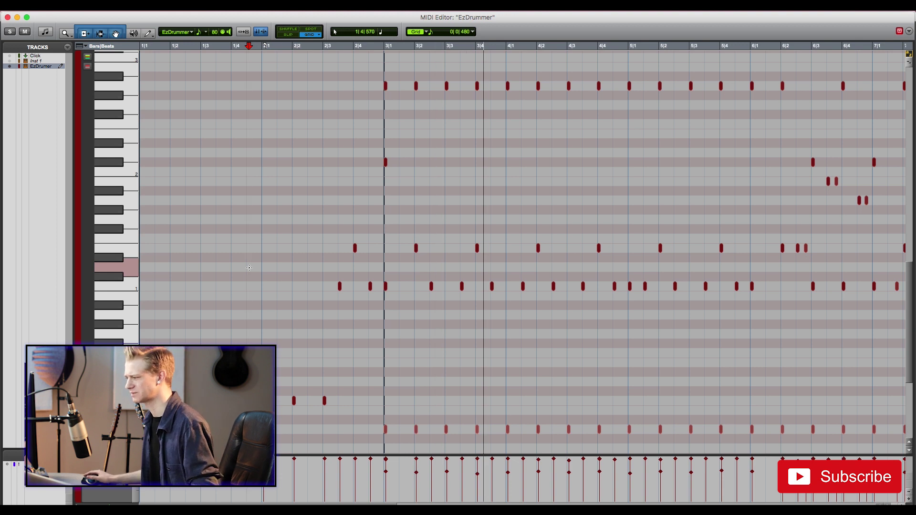
pyautogui.press('space')
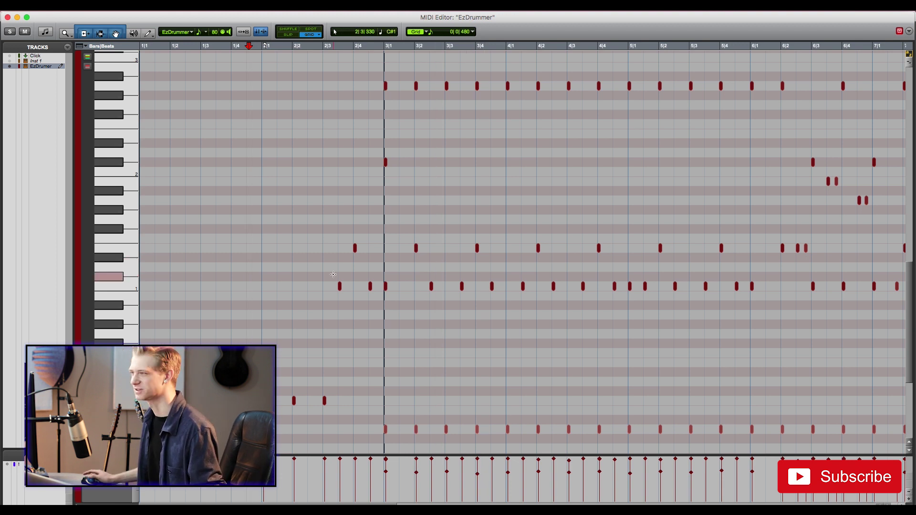
pyautogui.press('super+w')
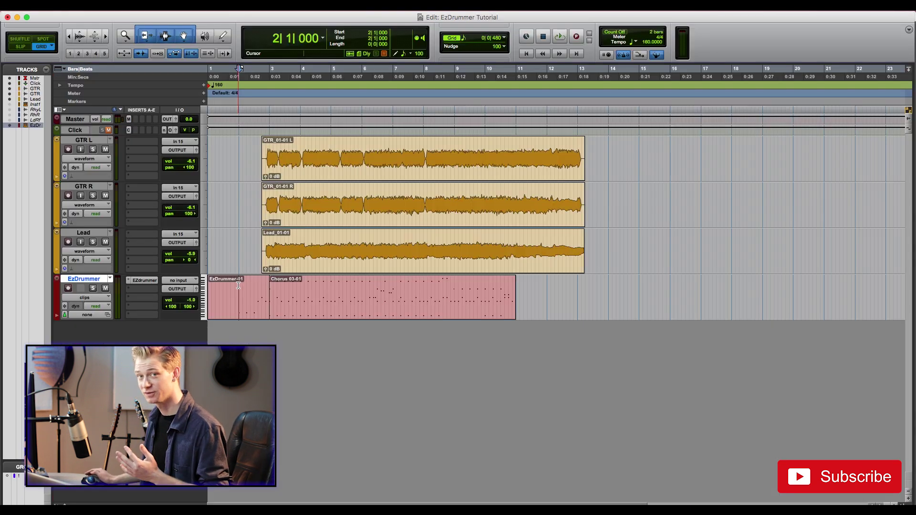
# Step: Play the arrangement from bar 2, select the Chorus 03-01 clip, and open the EZdrummer 2 window
pyautogui.press('space')
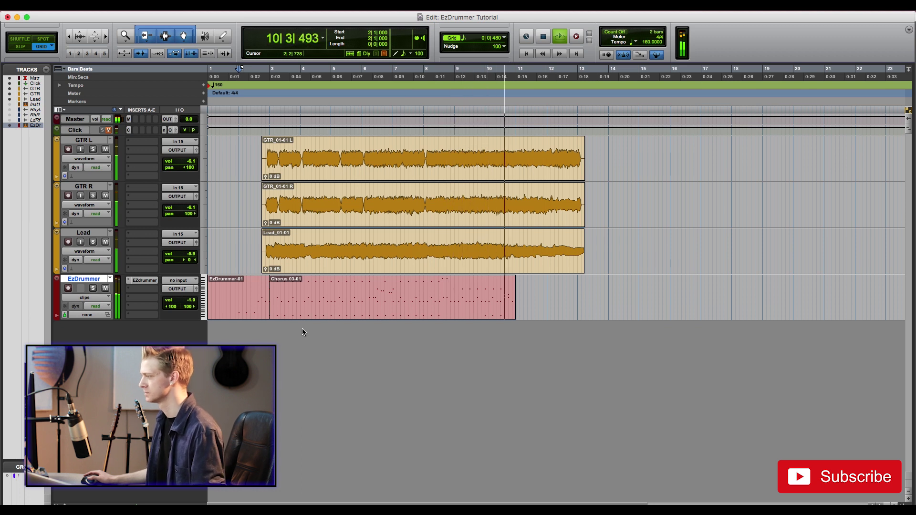
pyautogui.press('space')
pyautogui.click(316, 307)
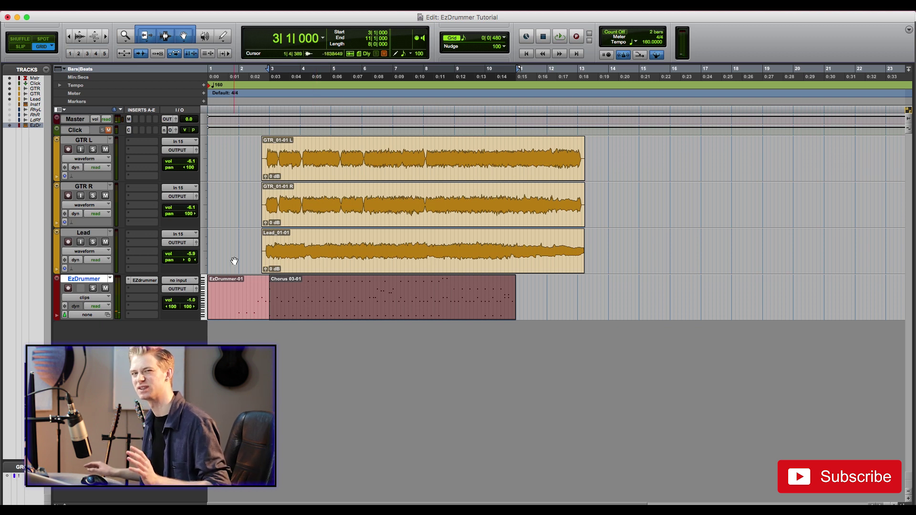
pyautogui.click(142, 280)
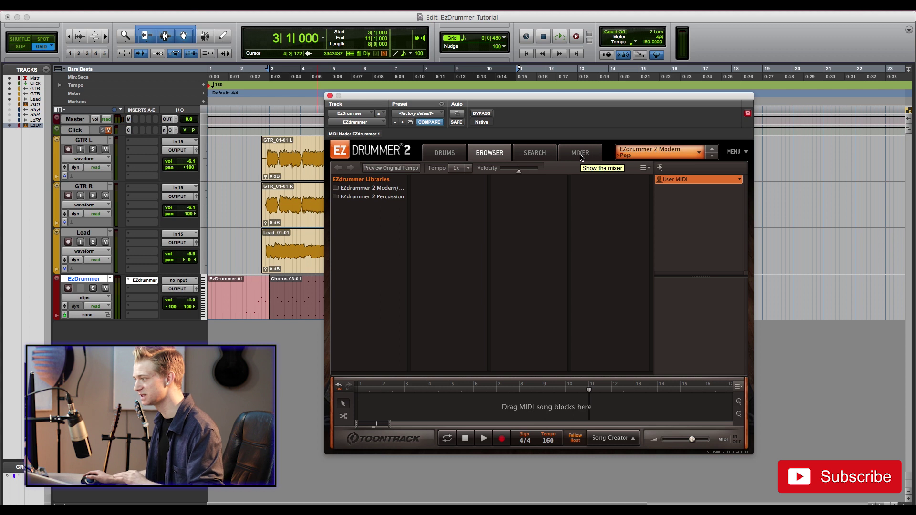
# Step: Switch EZdrummer 2 to its Mixer page and play the groove to hear the drum mix
pyautogui.click(580, 154)
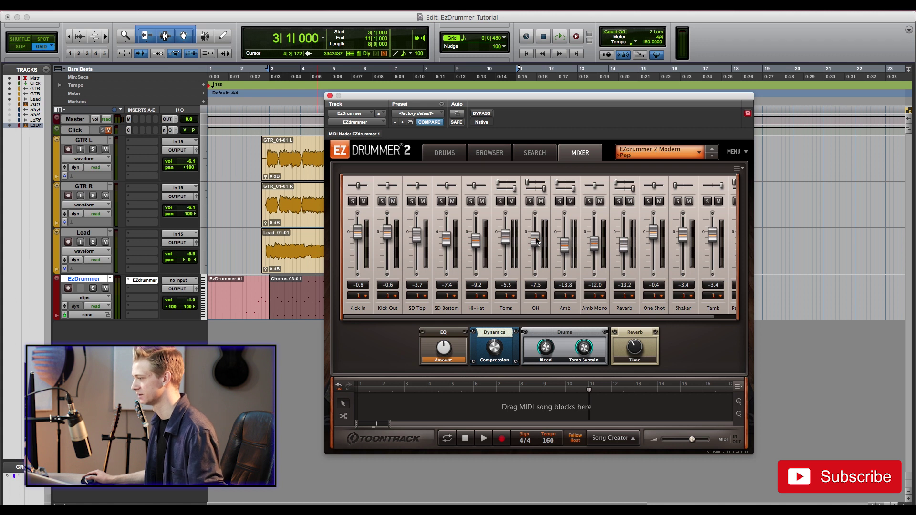
pyautogui.press('space')
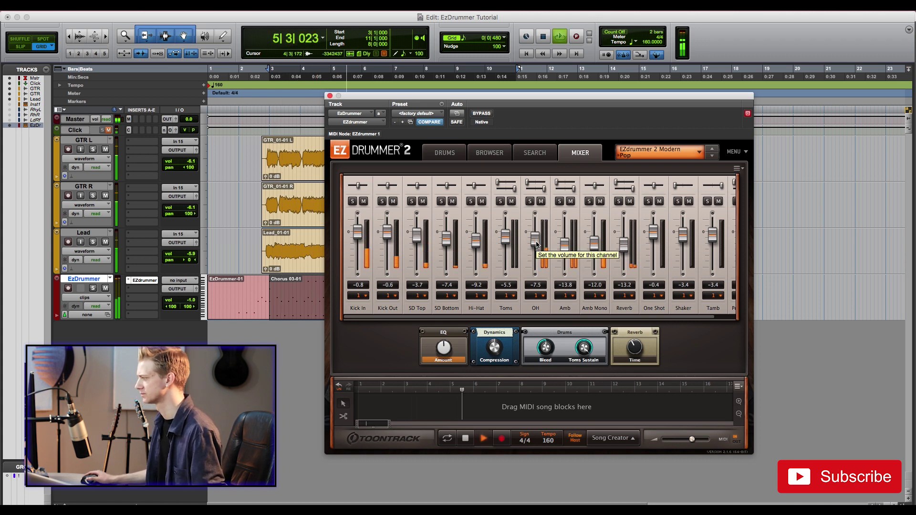
pyautogui.press('space')
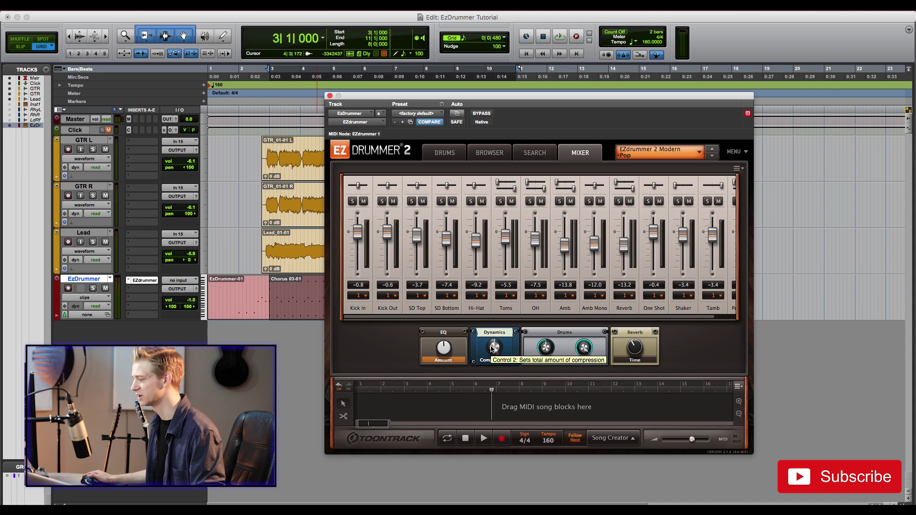
# Step: While the groove plays, adjust EZdrummer's overall drum EQ and compression amounts
pyautogui.press('space')
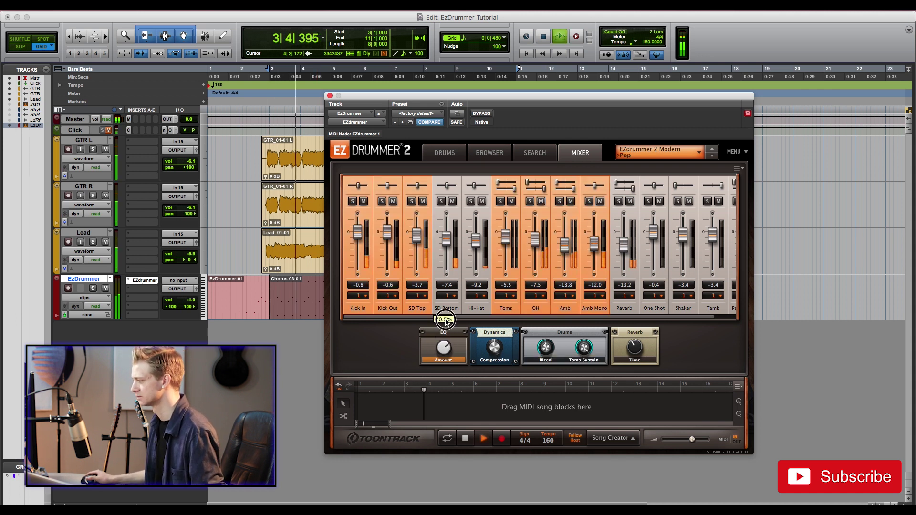
pyautogui.moveTo(446, 354); pyautogui.dragTo(537, 351)
pyautogui.moveTo(633, 333); pyautogui.dragTo(632, 336)
# Step: Raise Reverb to about -5 and Amb to -11.3, and lower OH to -9.4
pyautogui.moveTo(624, 245); pyautogui.dragTo(623, 240)
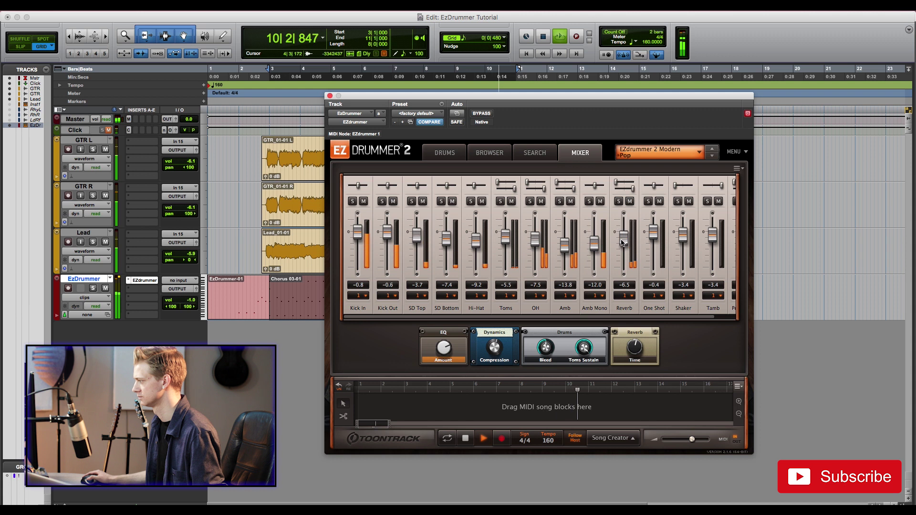
pyautogui.moveTo(566, 247); pyautogui.dragTo(568, 244)
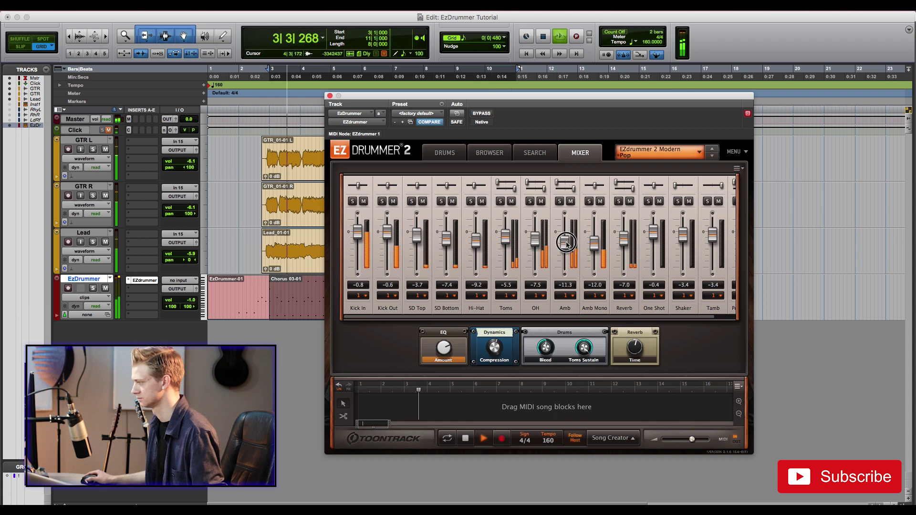
pyautogui.click(416, 241)
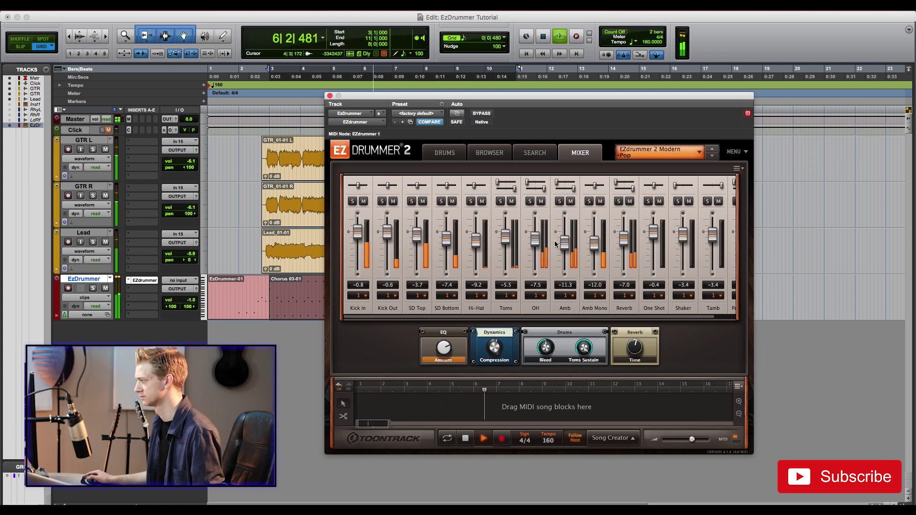
pyautogui.moveTo(535, 238); pyautogui.dragTo(536, 245)
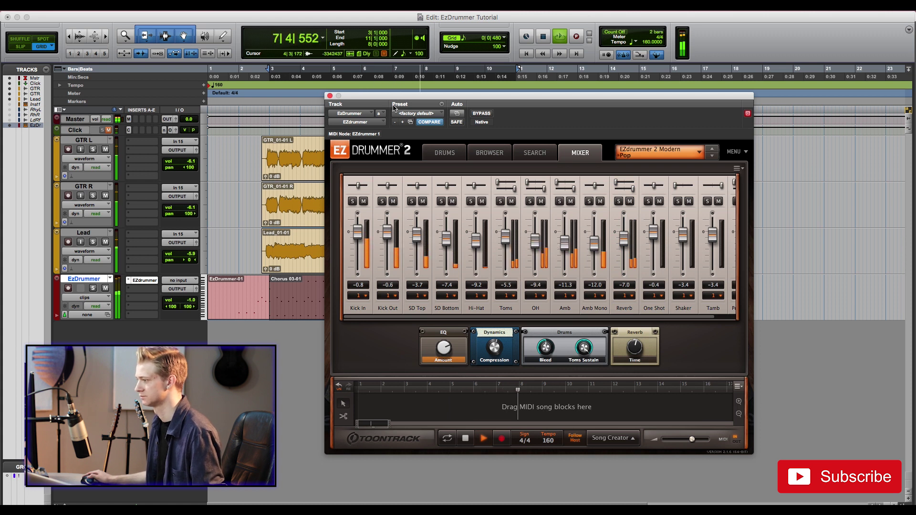
pyautogui.press('space')
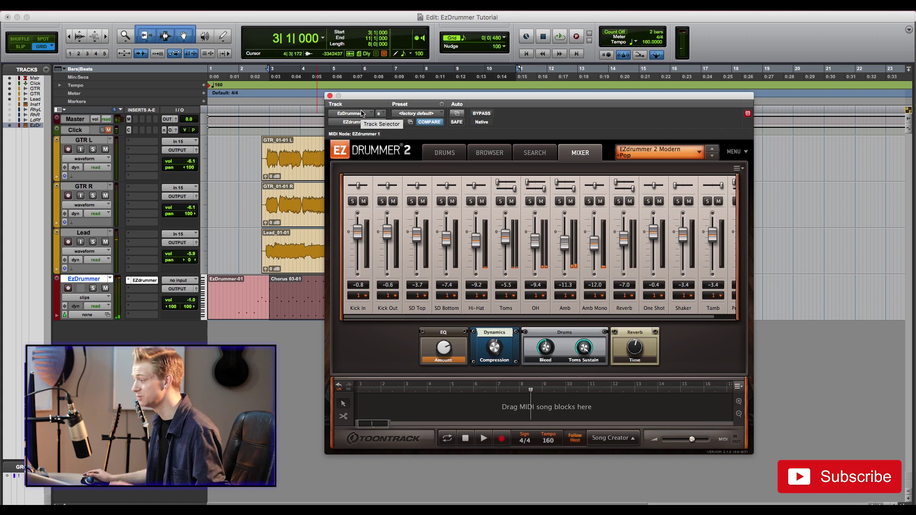
pyautogui.click(439, 155)
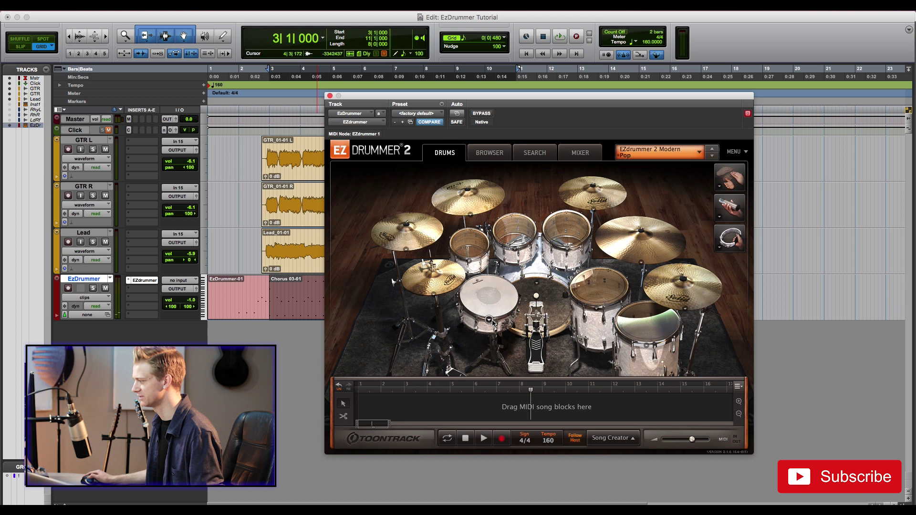
# Step: Audition snare models and settle on the 5x14" Ludwig 400 Dampened snare
pyautogui.click(492, 323)
pyautogui.click(483, 390)
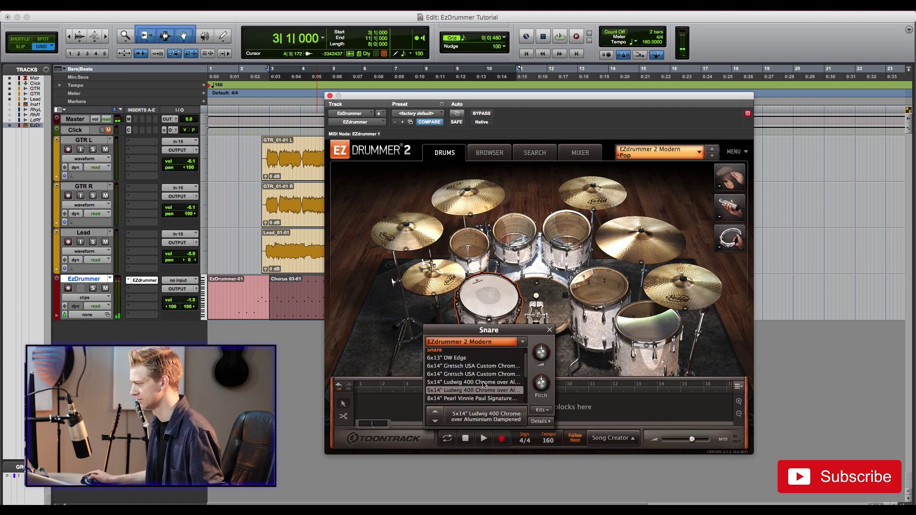
pyautogui.press('Up')
pyautogui.press('Up')
pyautogui.press('Up')
pyautogui.press('Up')
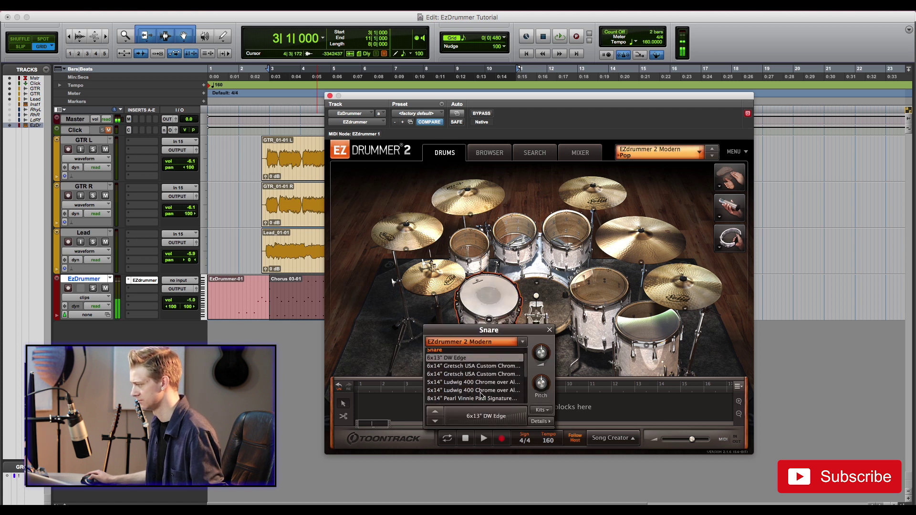
pyautogui.click(481, 399)
pyautogui.click(488, 391)
pyautogui.press('Up')
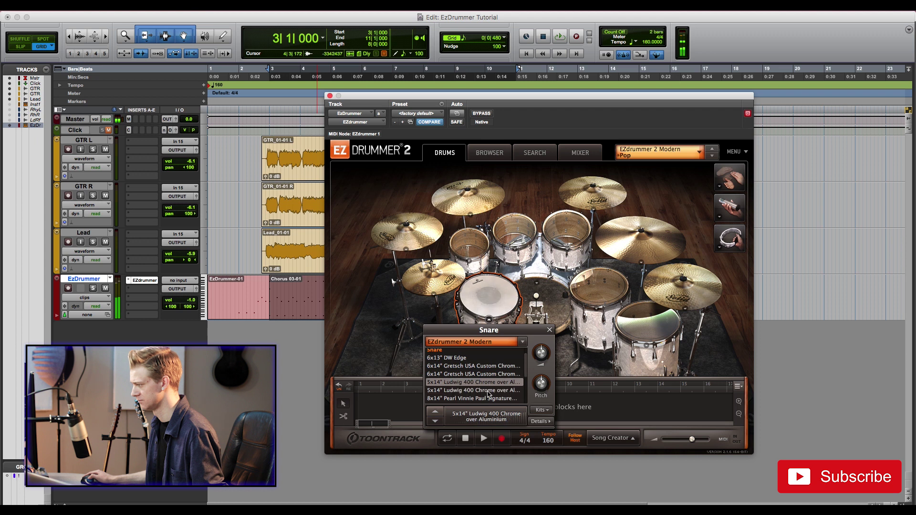
pyautogui.click(488, 393)
pyautogui.click(487, 296)
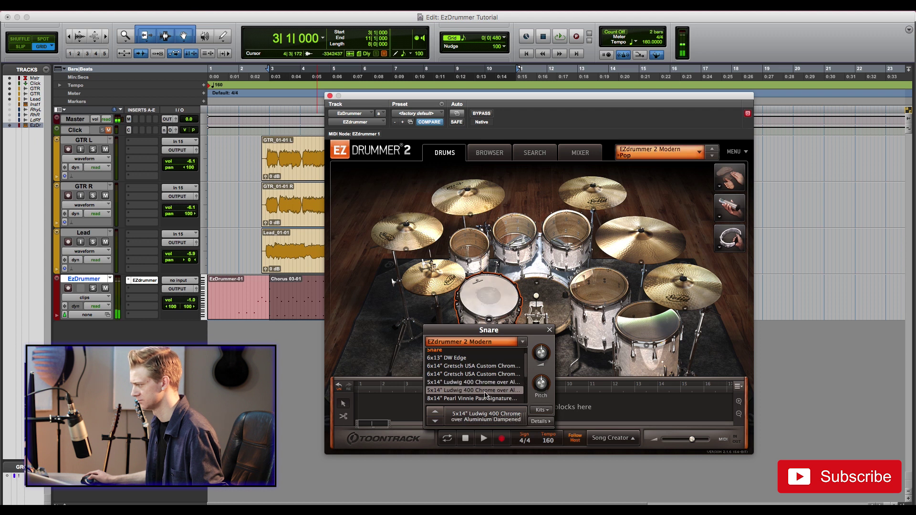
pyautogui.click(487, 296)
# Step: Play the groove and lower the new snare's pitch to -3.4
pyautogui.press('space')
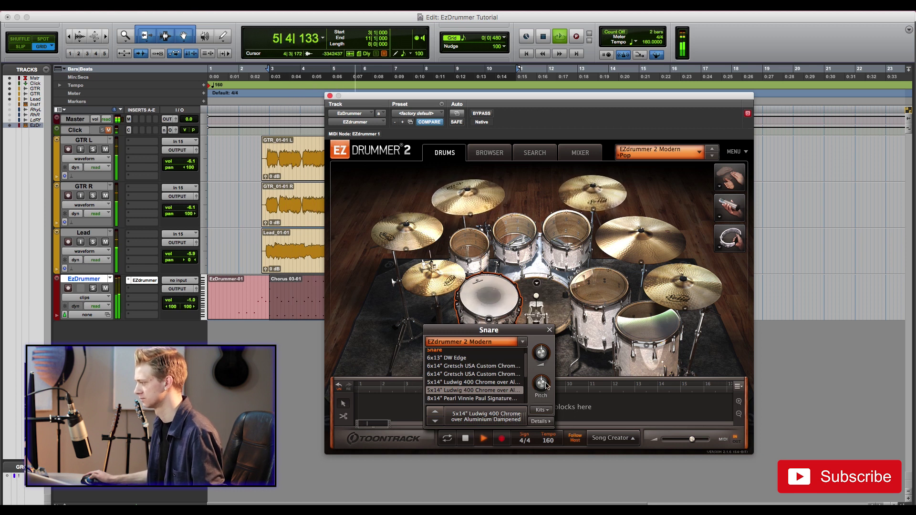
pyautogui.moveTo(543, 378)
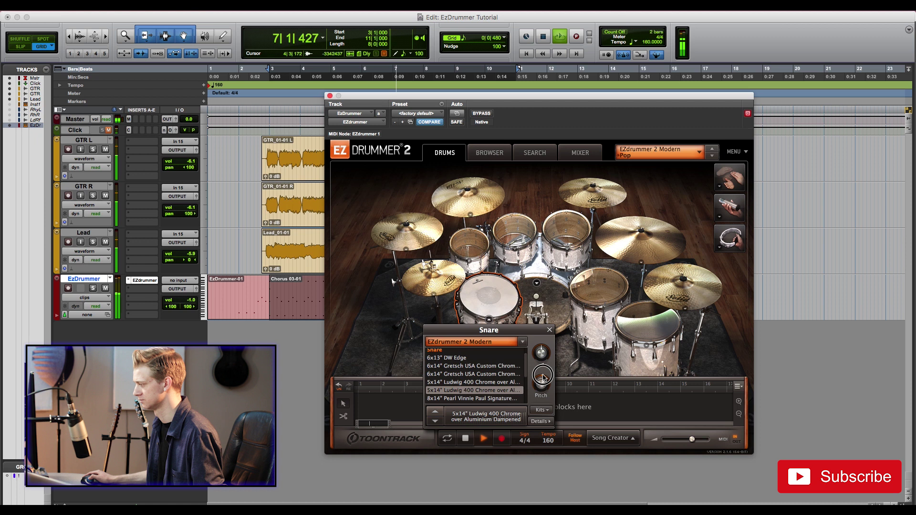
pyautogui.moveTo(543, 378)
pyautogui.mouseDown()
pyautogui.moveTo(541, 390)
pyautogui.moveTo(542, 376)
pyautogui.mouseUp()
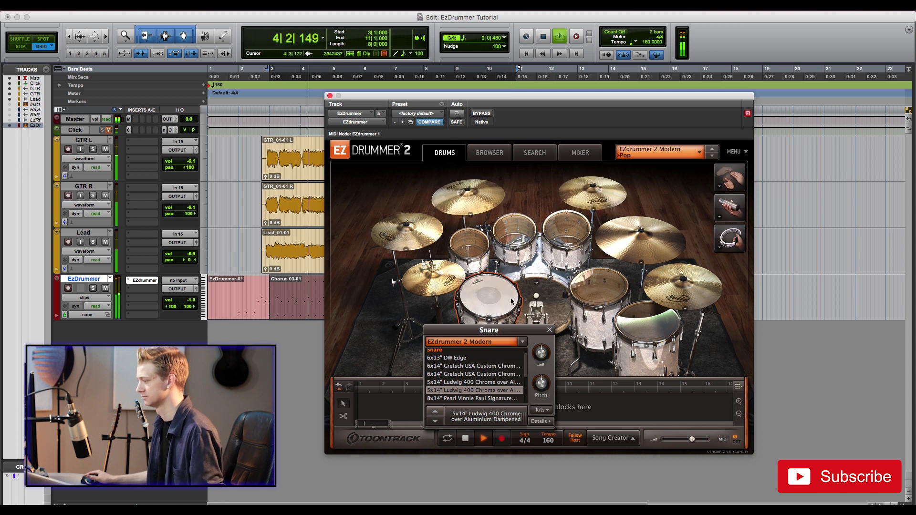
pyautogui.press('space')
pyautogui.click(578, 152)
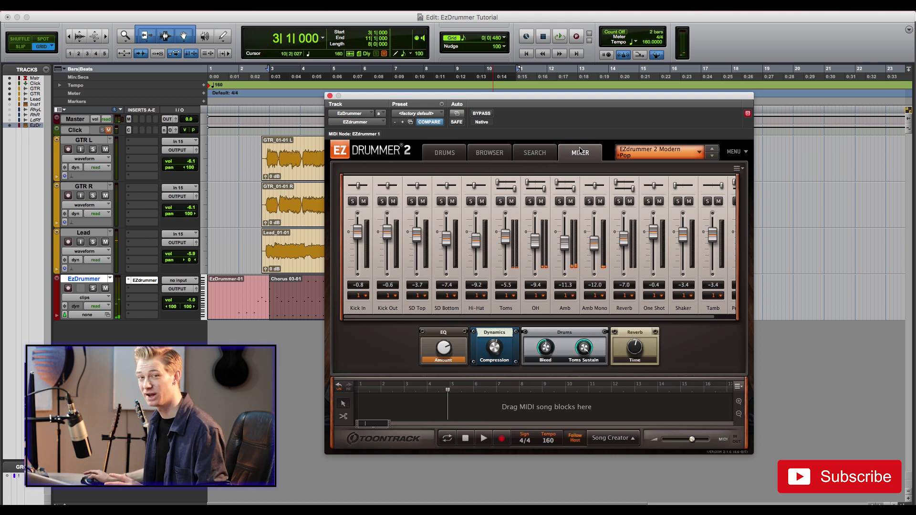
# Step: Route EZdrummer's SD Top channel to output 2
pyautogui.click(417, 295)
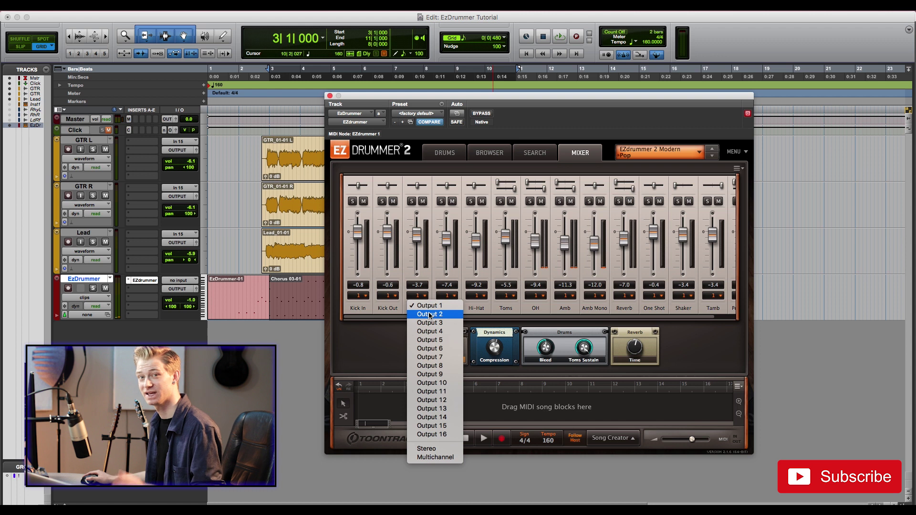
pyautogui.click(432, 314)
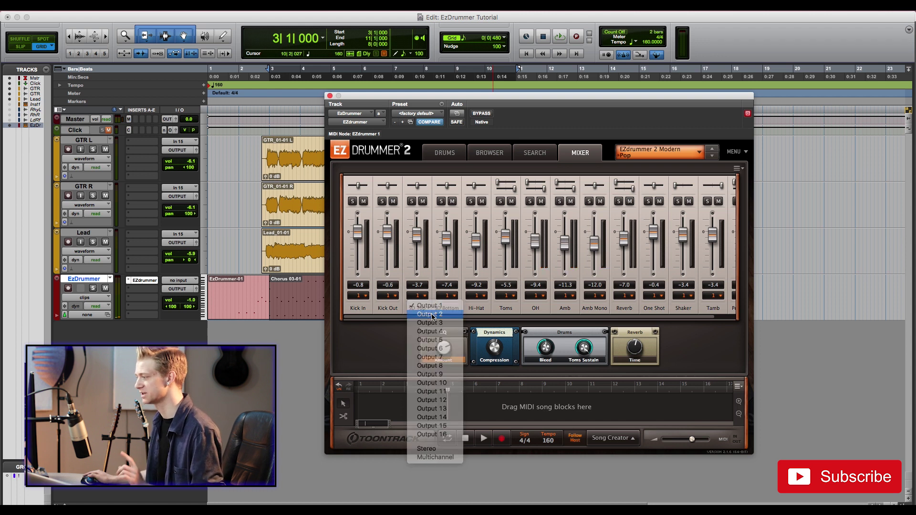
pyautogui.click(79, 283)
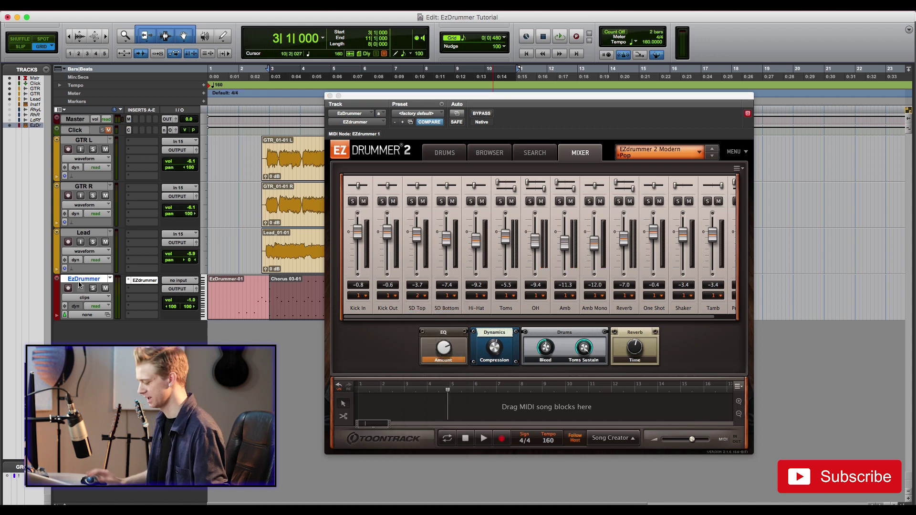
# Step: Create a new stereo Aux Input track and play the session to check it
pyautogui.press('super+shift+n')
pyautogui.click(406, 185)
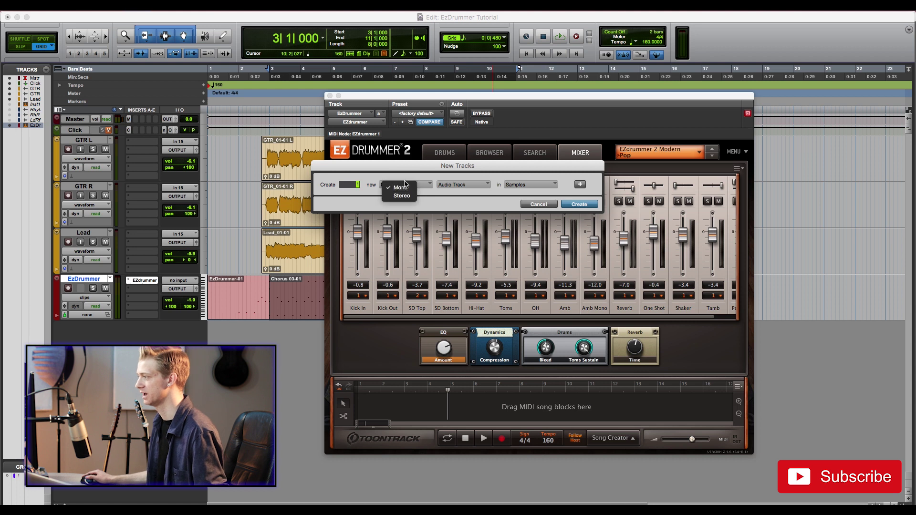
pyautogui.click(400, 193)
pyautogui.click(462, 184)
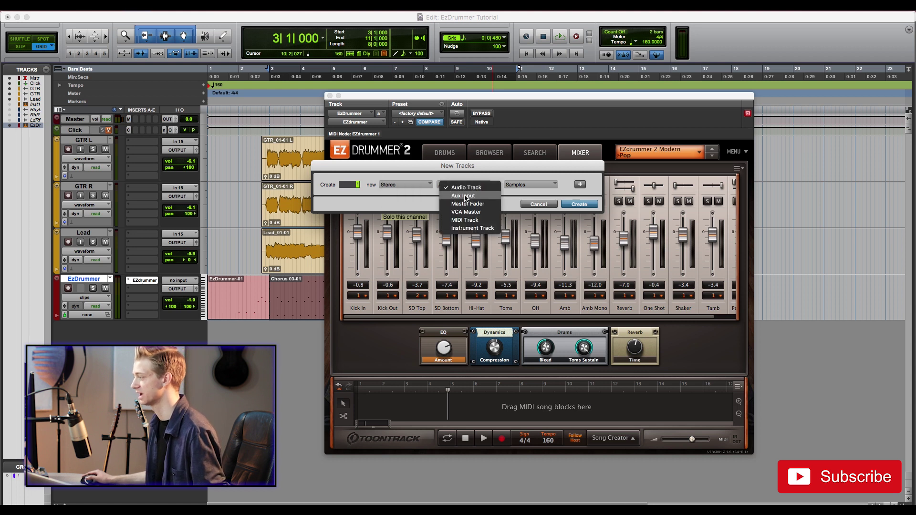
pyautogui.click(466, 196)
pyautogui.click(578, 204)
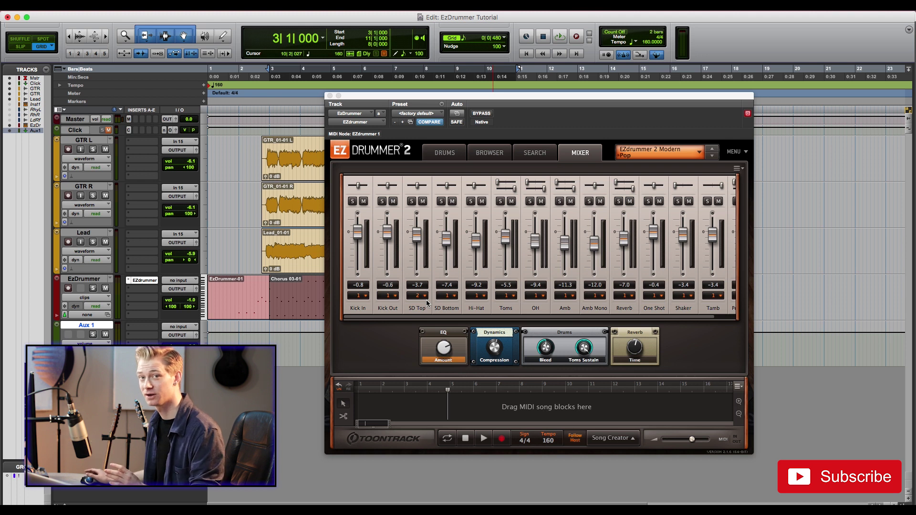
pyautogui.press('space')
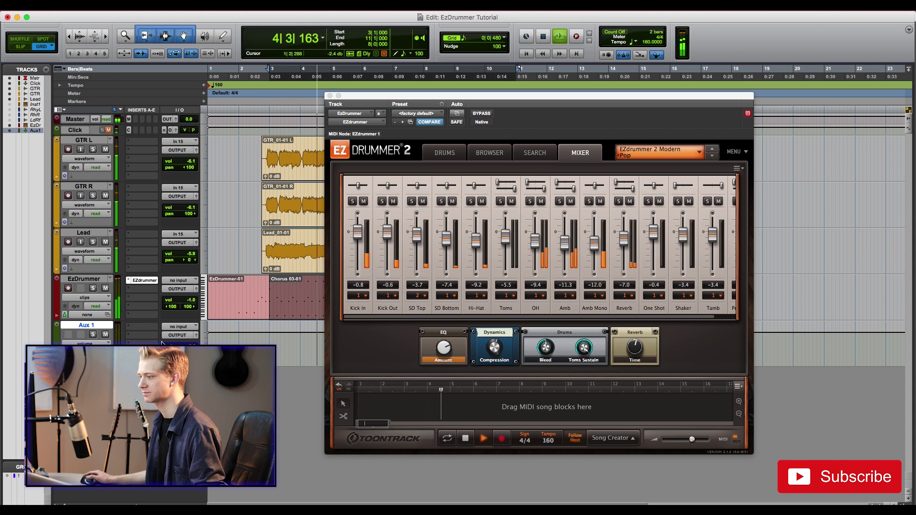
pyautogui.press('space')
# Step: Rename the aux track Snare and feed it from EZdrummer's EZ2 output
pyautogui.doubleClick(100, 326)
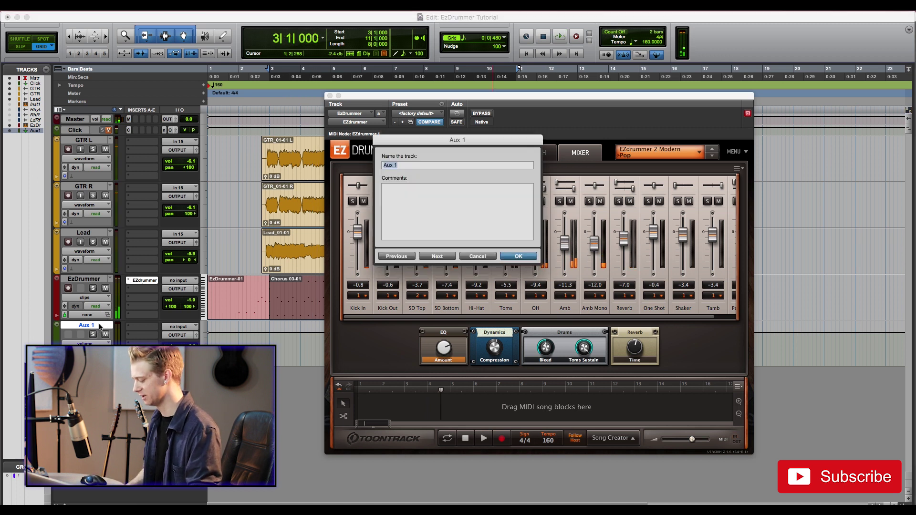
pyautogui.press('Return')
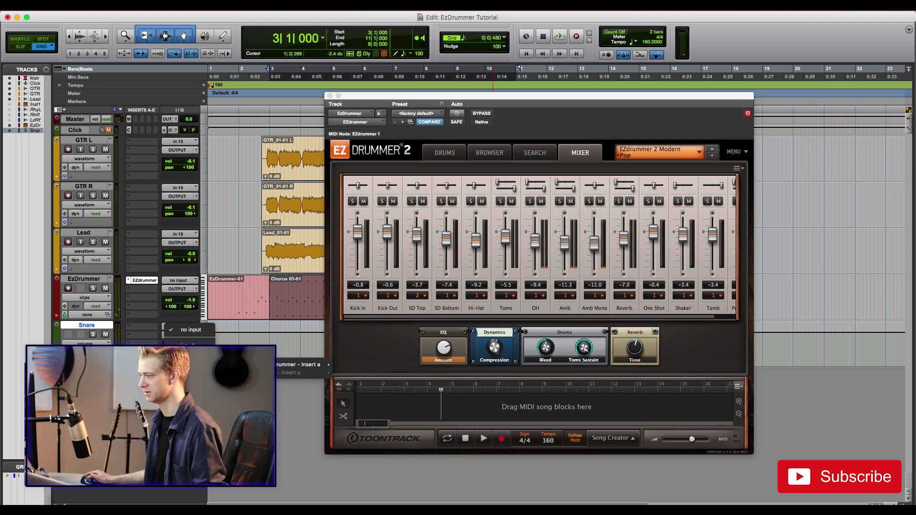
pyautogui.moveTo(305, 364)
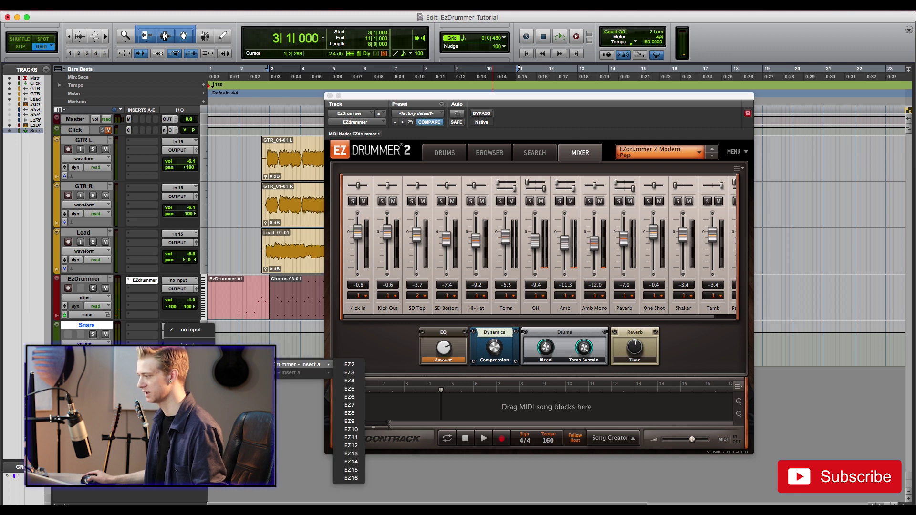
pyautogui.click(354, 365)
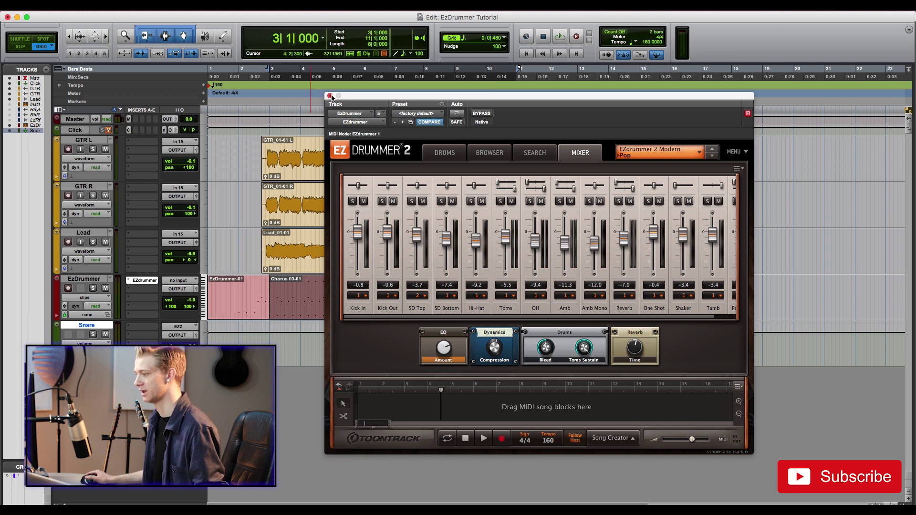
pyautogui.click(330, 95)
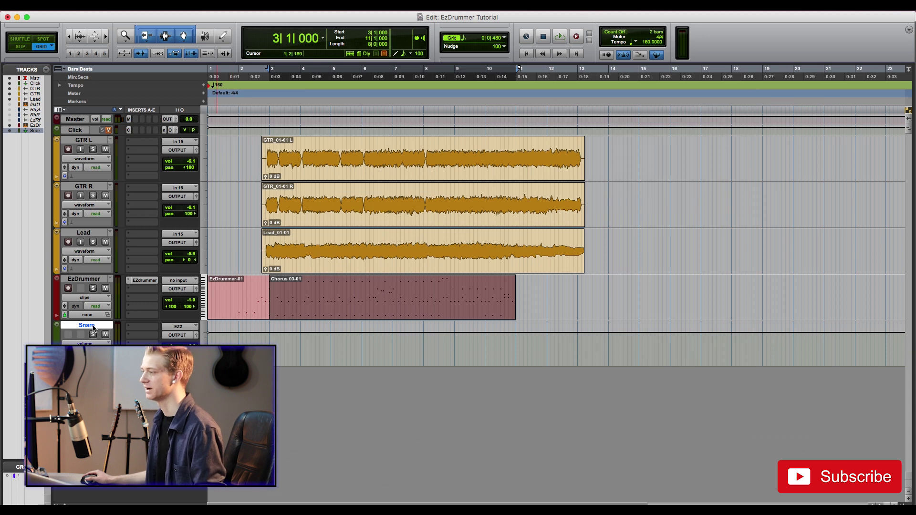
# Step: Insert Pro-Q 2 on the Snare track and add a bell boost around 220 Hz
pyautogui.press('space')
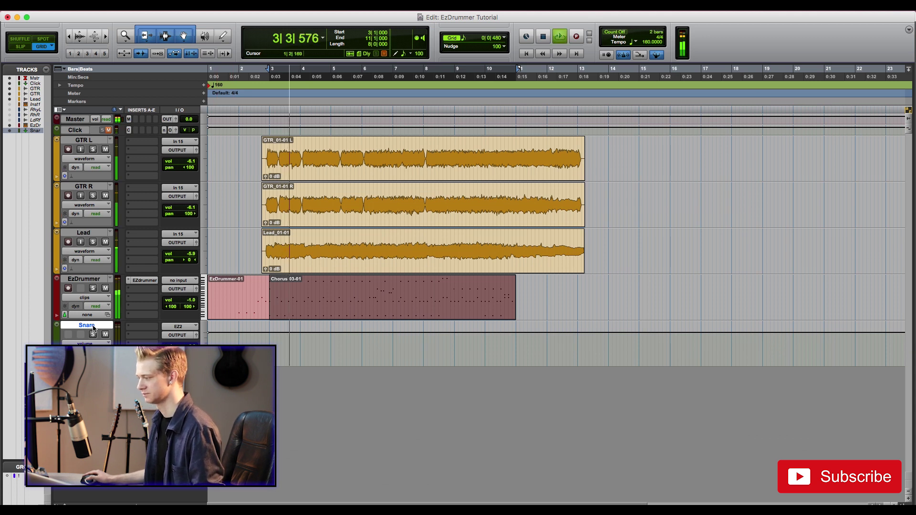
pyautogui.press('space')
pyautogui.click(137, 329)
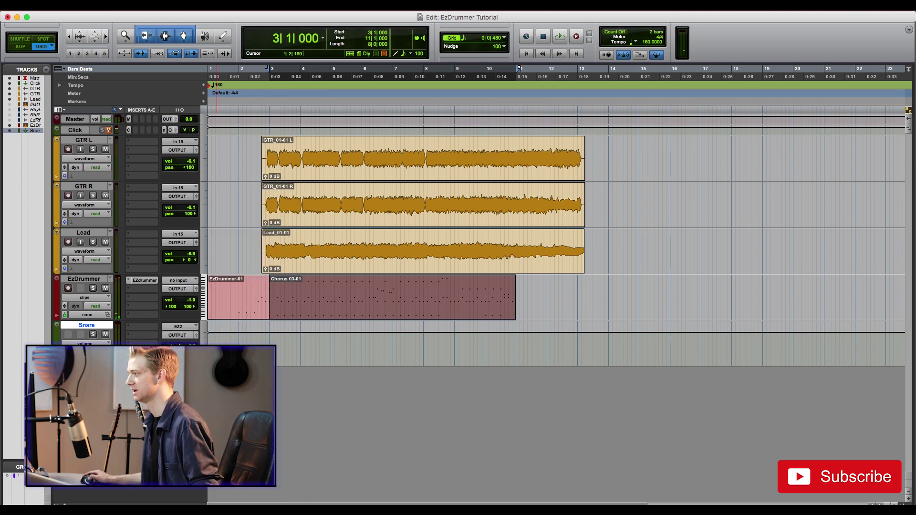
pyautogui.press('space')
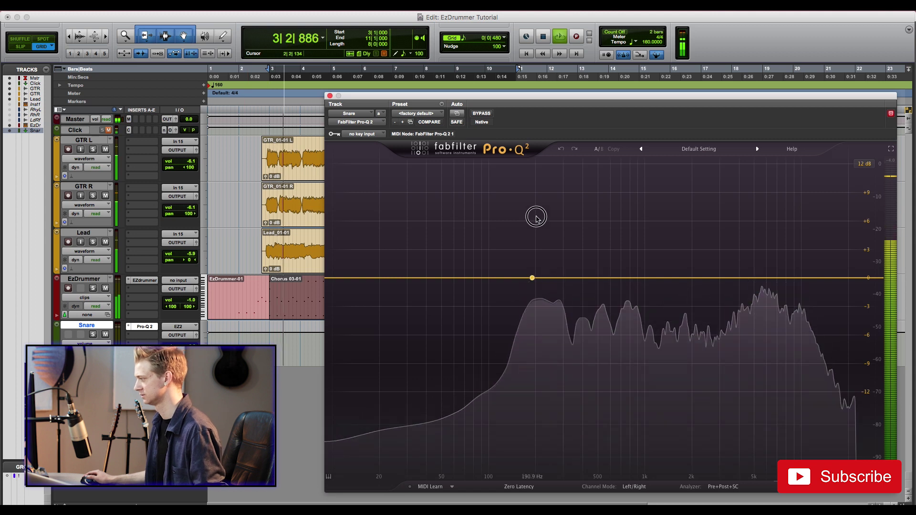
pyautogui.click(538, 219)
pyautogui.scroll(2, 540, 230)
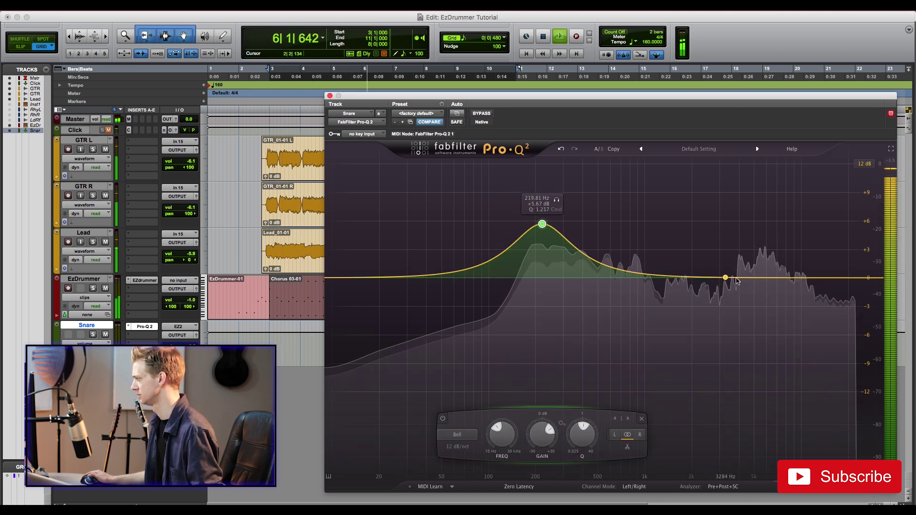
pyautogui.press('space')
# Step: Add high bell boosts near 7.5 kHz and 5 kHz, and reduce the 219 Hz boost to +5.12 dB
pyautogui.click(766, 235)
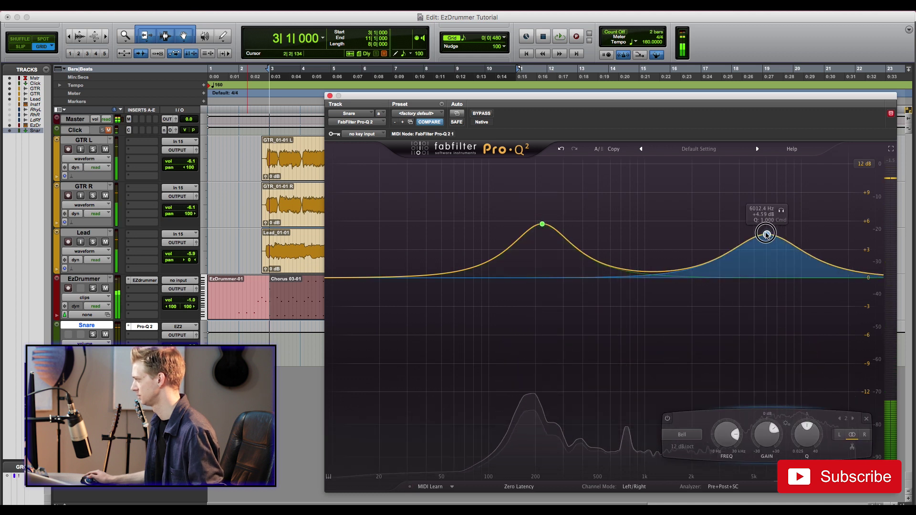
pyautogui.press('space')
pyautogui.moveTo(766, 236); pyautogui.dragTo(804, 230)
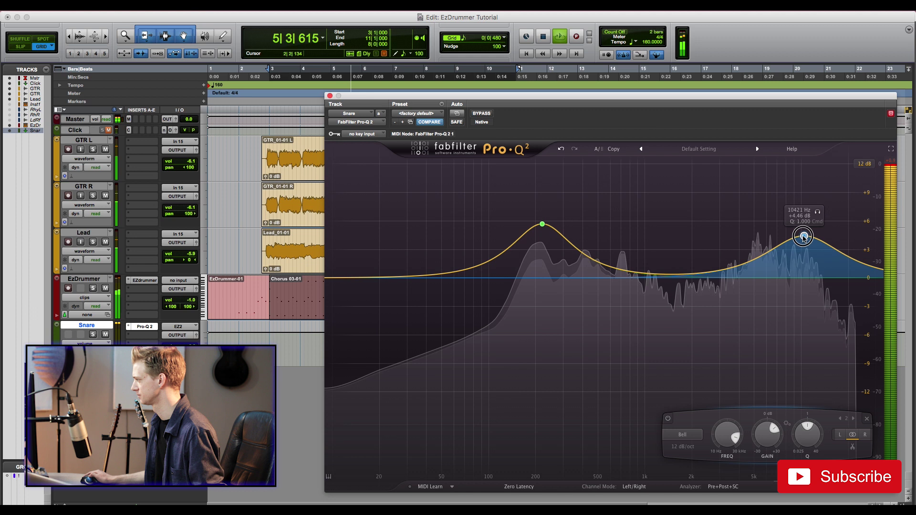
pyautogui.moveTo(739, 261); pyautogui.dragTo(729, 233)
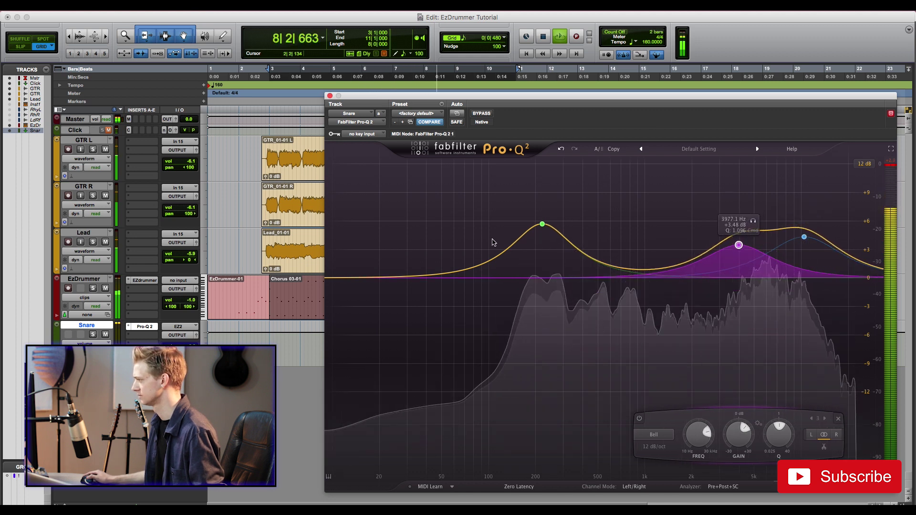
pyautogui.moveTo(542, 224); pyautogui.dragTo(546, 232)
# Step: Add a narrow cut of about -3 dB near 700 Hz and audition the snare EQ
pyautogui.click(624, 231)
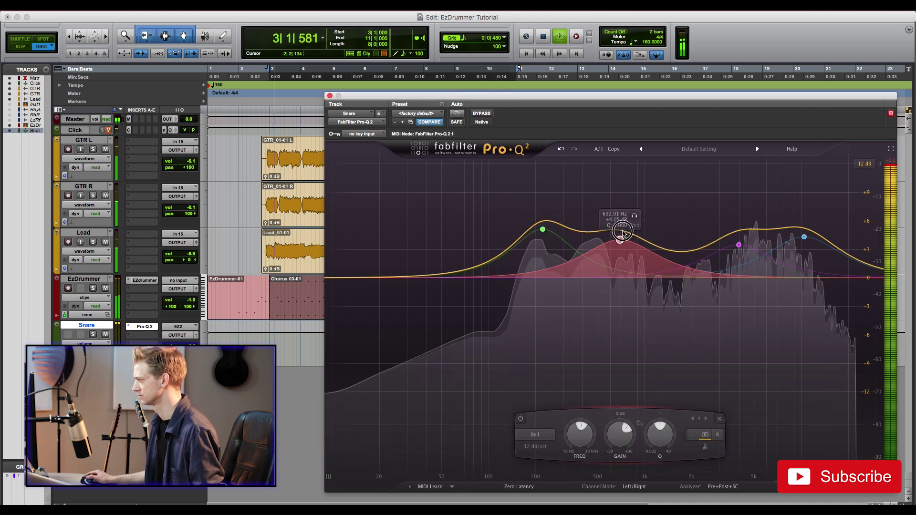
pyautogui.scroll(5, 624, 255)
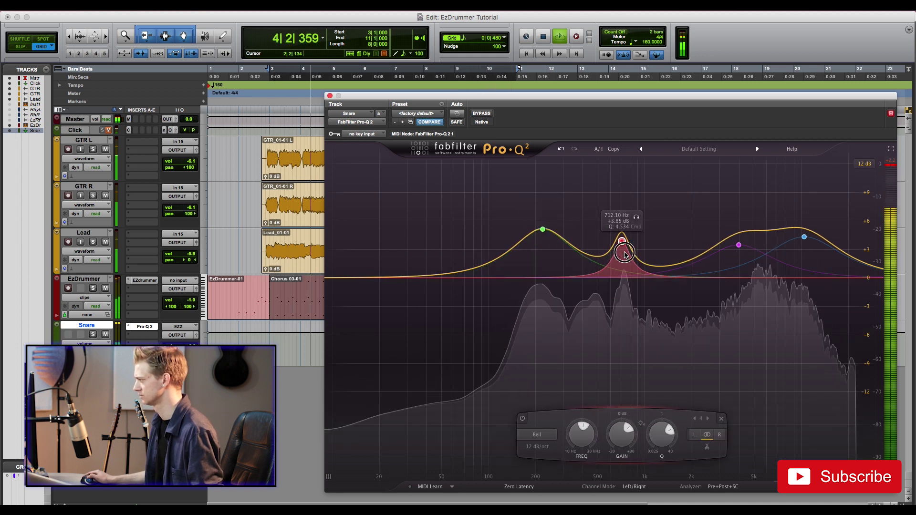
pyautogui.moveTo(621, 242); pyautogui.dragTo(625, 310)
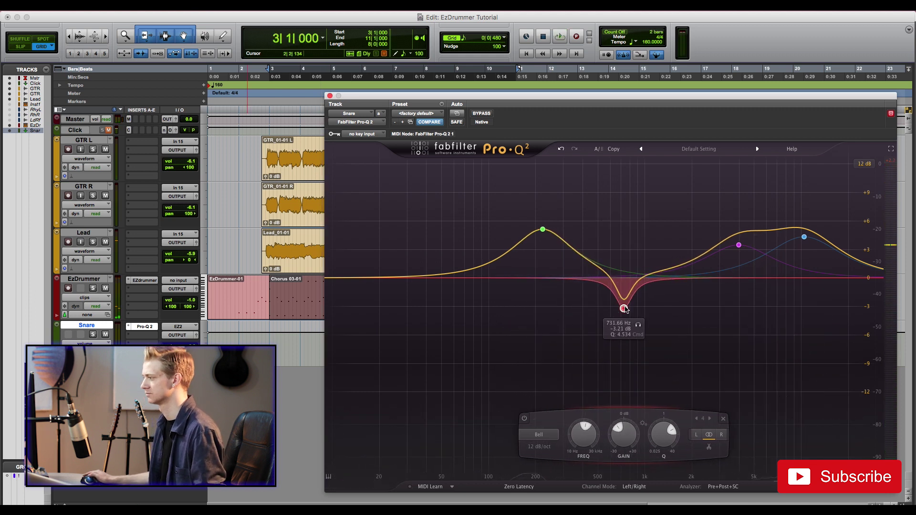
pyautogui.press('space')
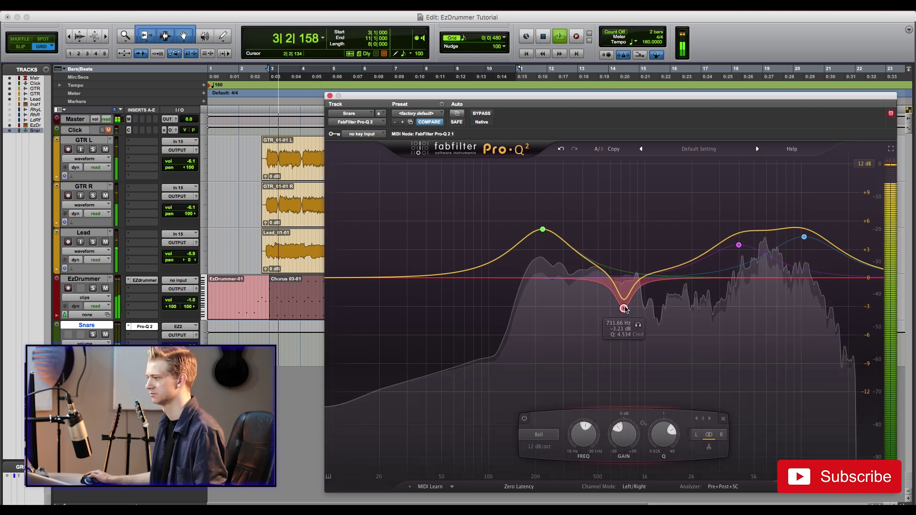
pyautogui.click(330, 96)
pyautogui.press('space')
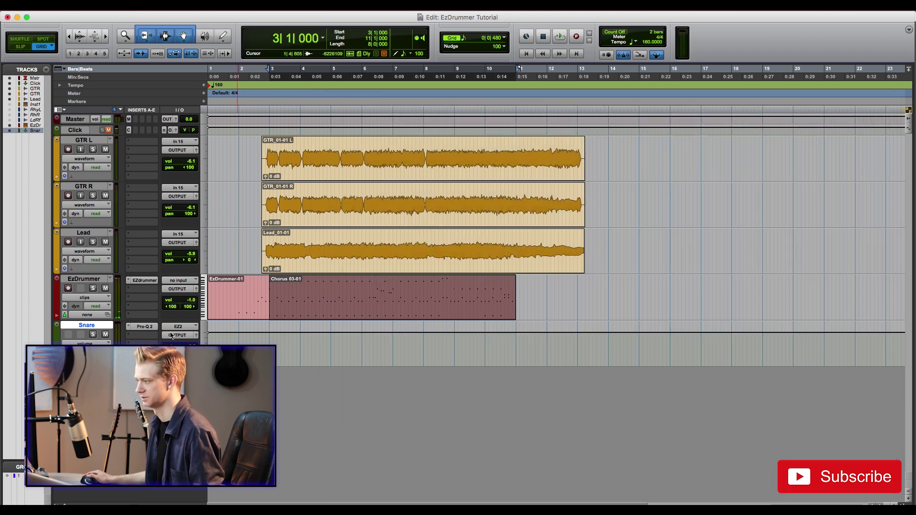
# Step: Play back the groove, then check which output the SD Top channel uses
pyautogui.press('space')
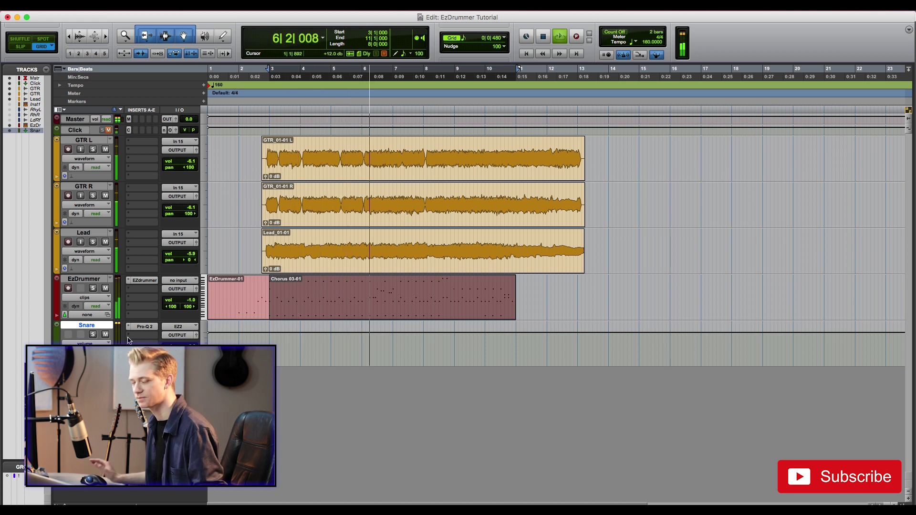
pyautogui.press('space')
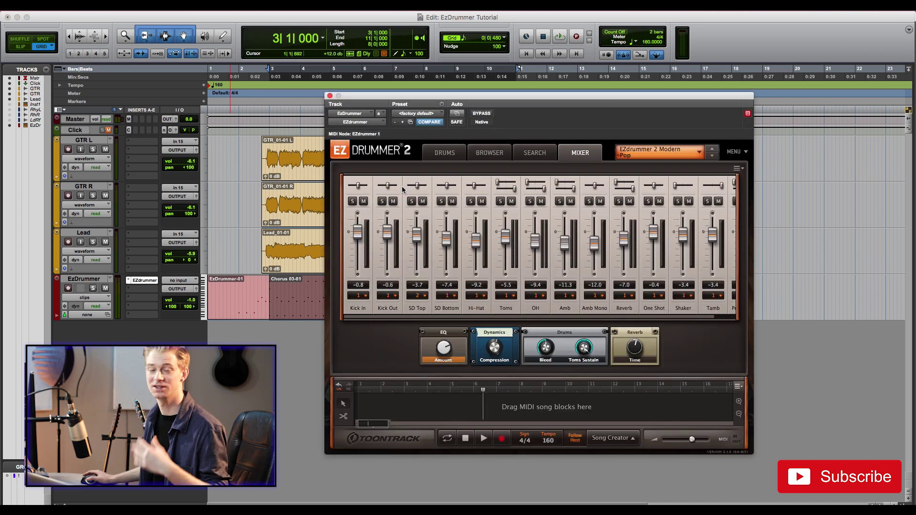
pyautogui.click(416, 294)
# Step: Keep SD Top on output 1 and load MJUC's Drum Bus Bass Drum Punch preset
pyautogui.click(418, 287)
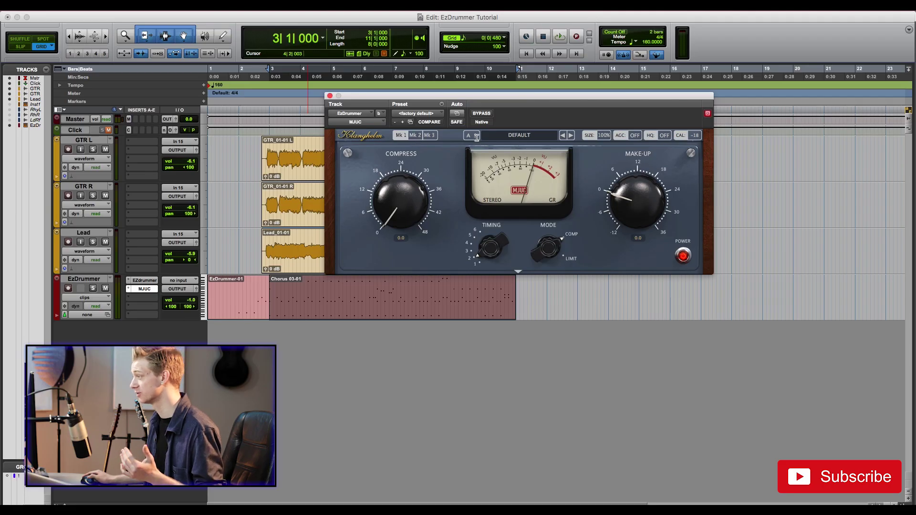
pyautogui.click(526, 141)
pyautogui.moveTo(523, 214)
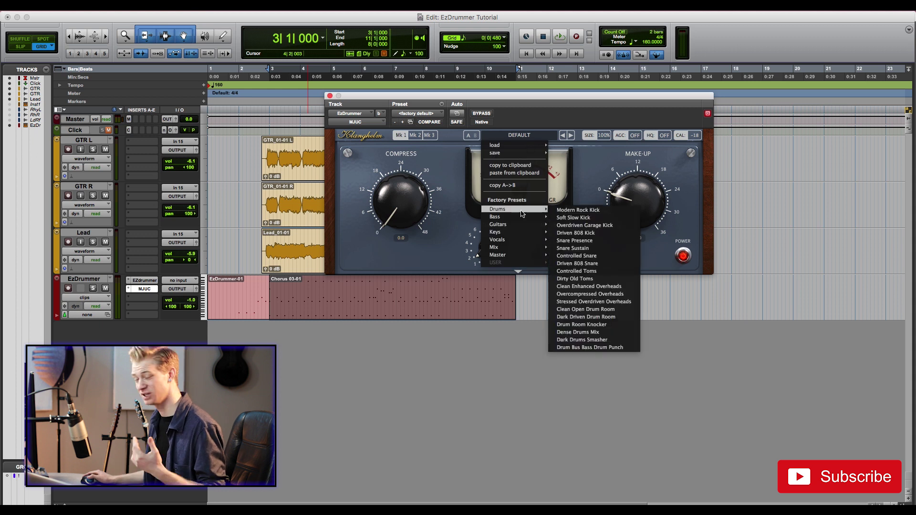
pyautogui.click(621, 348)
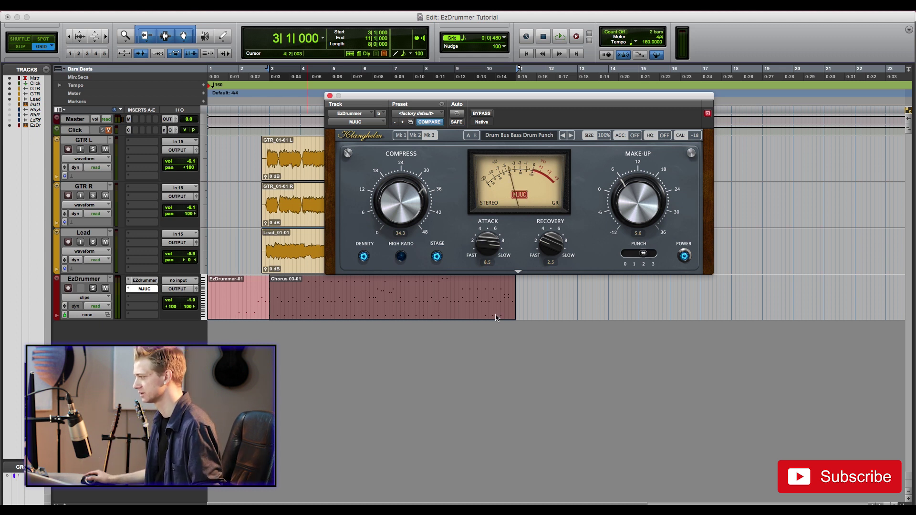
pyautogui.press('space')
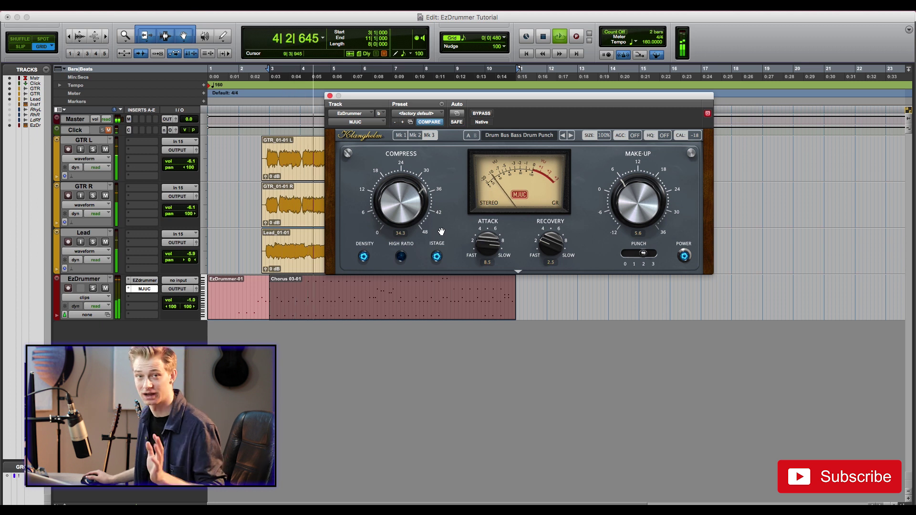
pyautogui.press('space')
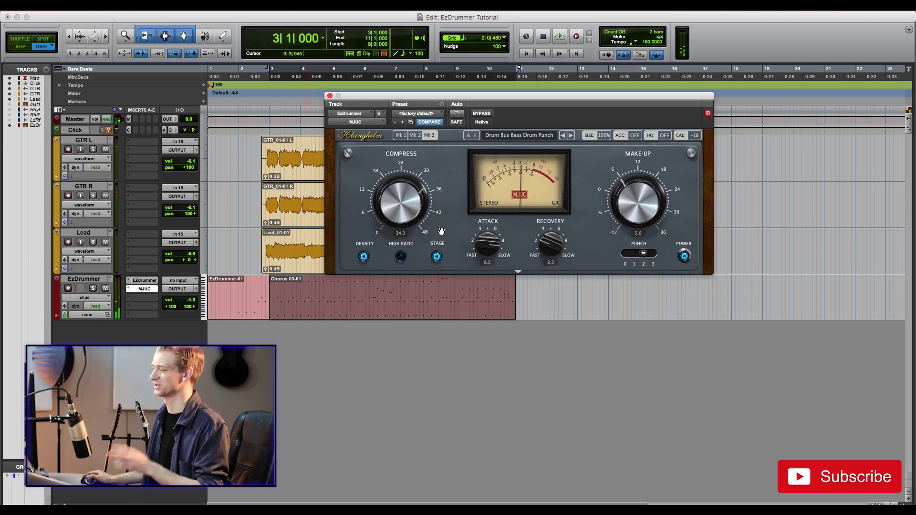
# Step: Reduce MJUC compression to 16.4, shorten the attack, and set recovery to 2.1
pyautogui.press('space')
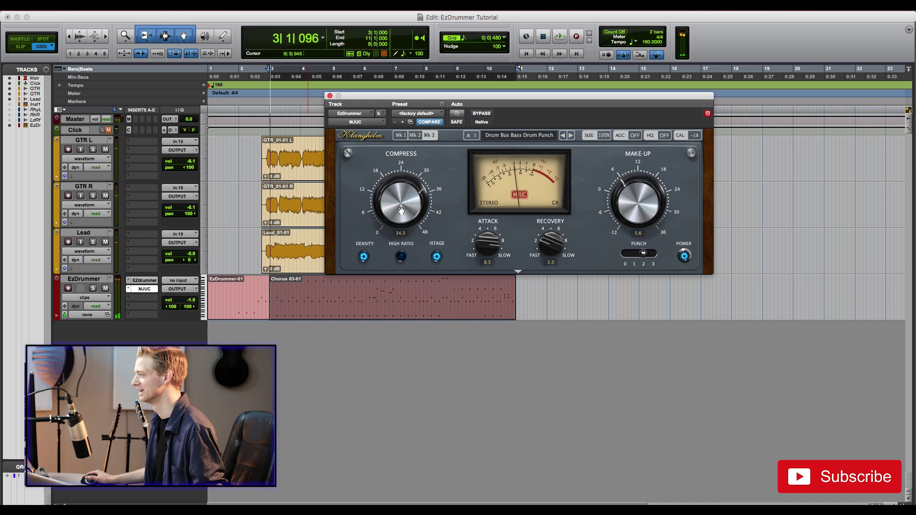
pyautogui.moveTo(399, 228); pyautogui.dragTo(399, 271)
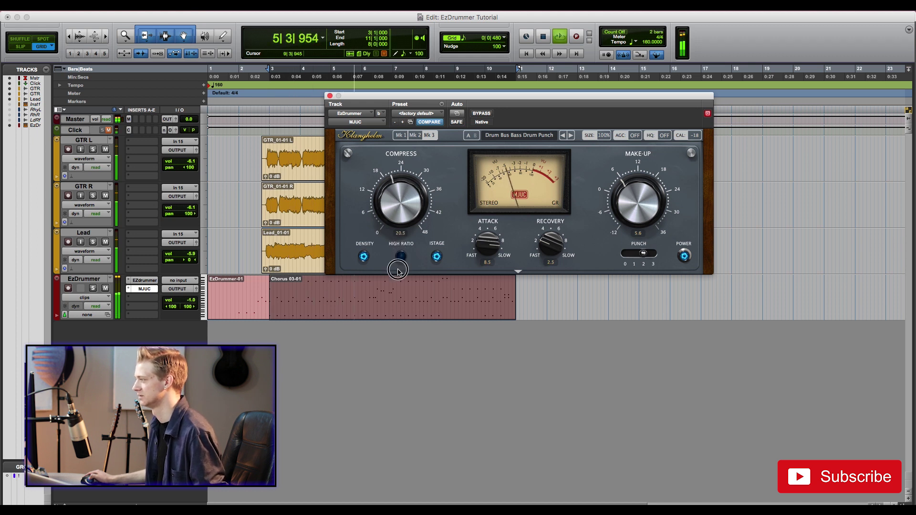
pyautogui.moveTo(483, 242); pyautogui.dragTo(482, 295)
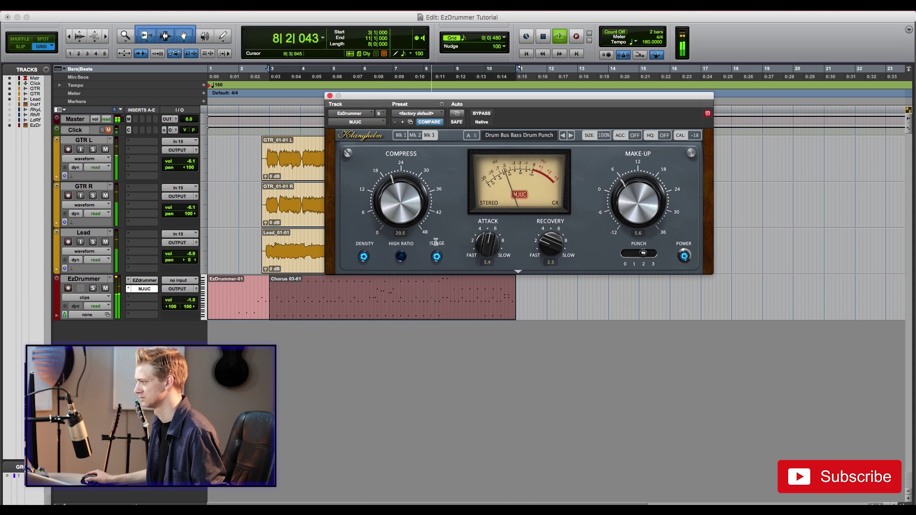
pyautogui.moveTo(410, 221); pyautogui.dragTo(410, 237)
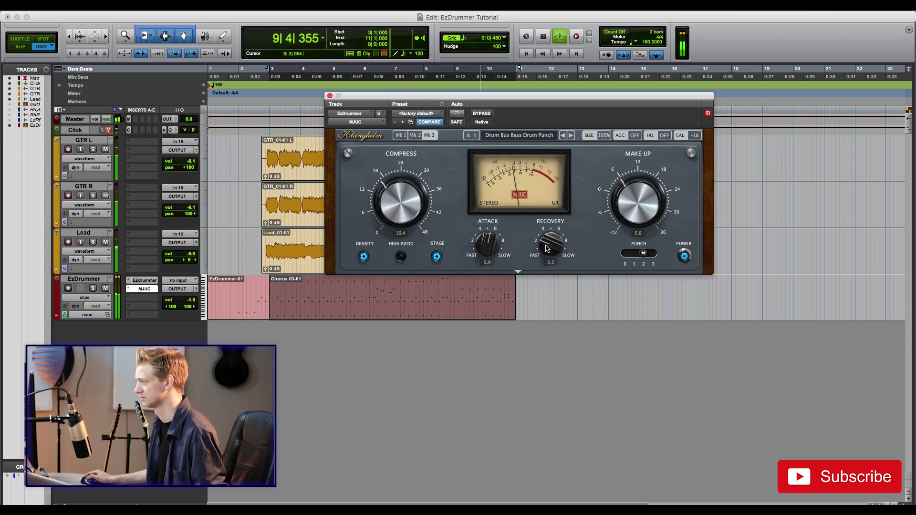
pyautogui.moveTo(547, 248); pyautogui.dragTo(547, 255)
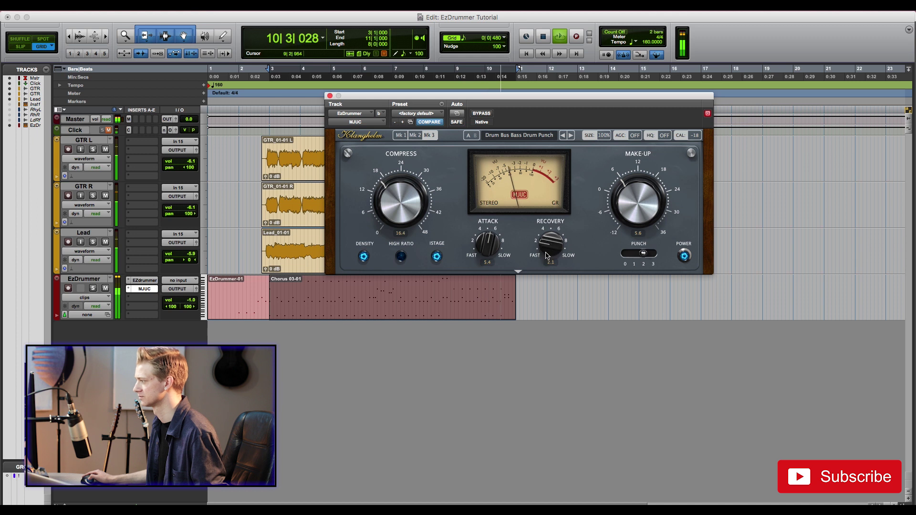
# Step: Lower the MJUC mix, compare with bypass, and close the compressor
pyautogui.click(518, 272)
pyautogui.moveTo(636, 345); pyautogui.dragTo(629, 404)
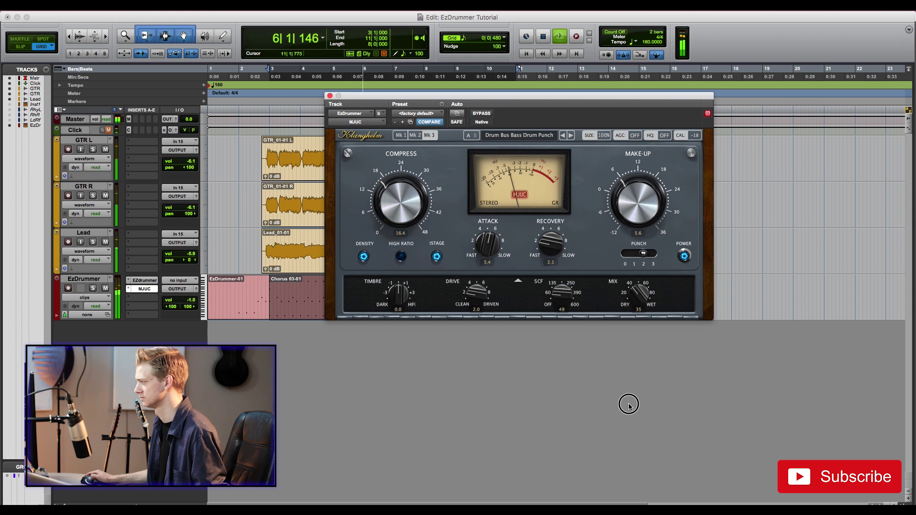
pyautogui.click(482, 114)
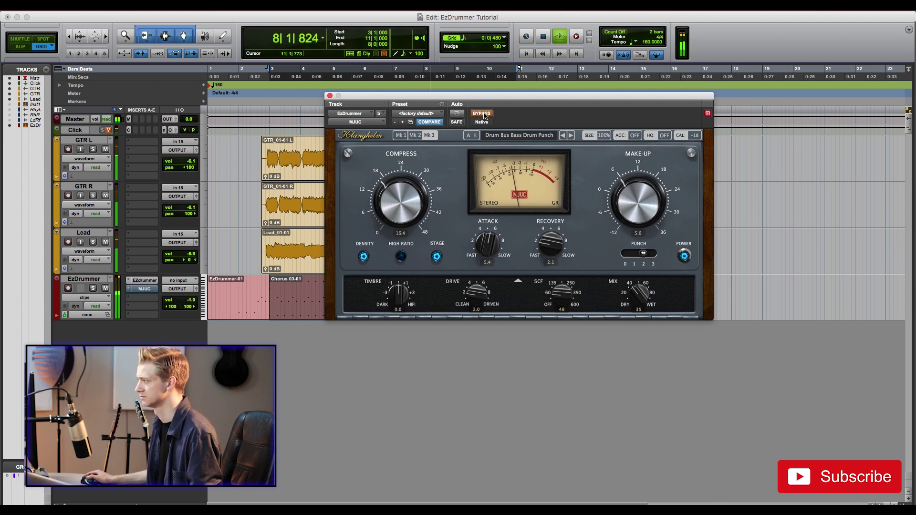
pyautogui.click(482, 114)
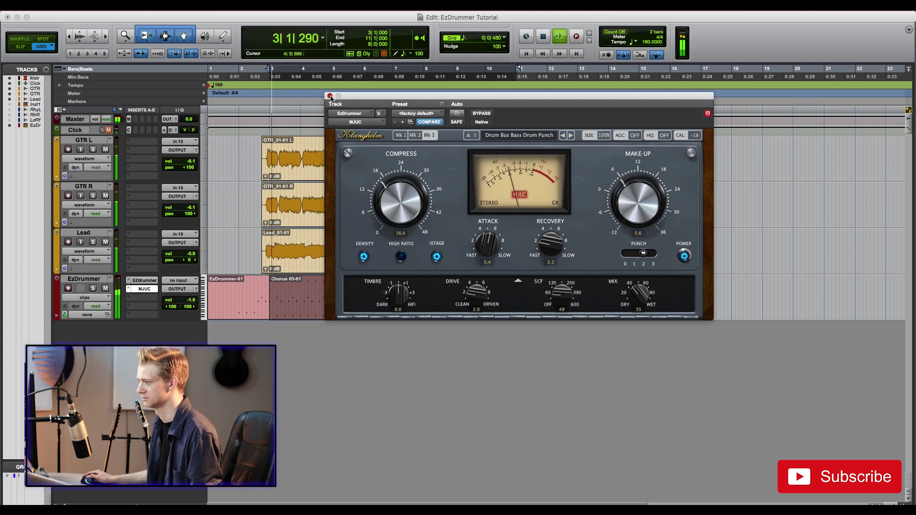
pyautogui.click(330, 96)
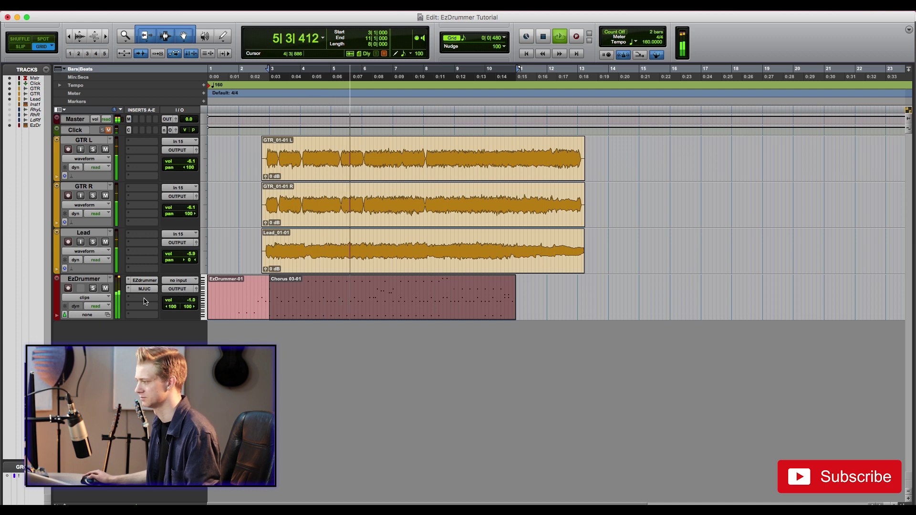
# Step: Select the Chorus 03-01 clip and play the song with the EzDrummer track muted
pyautogui.press('space')
pyautogui.click(305, 287)
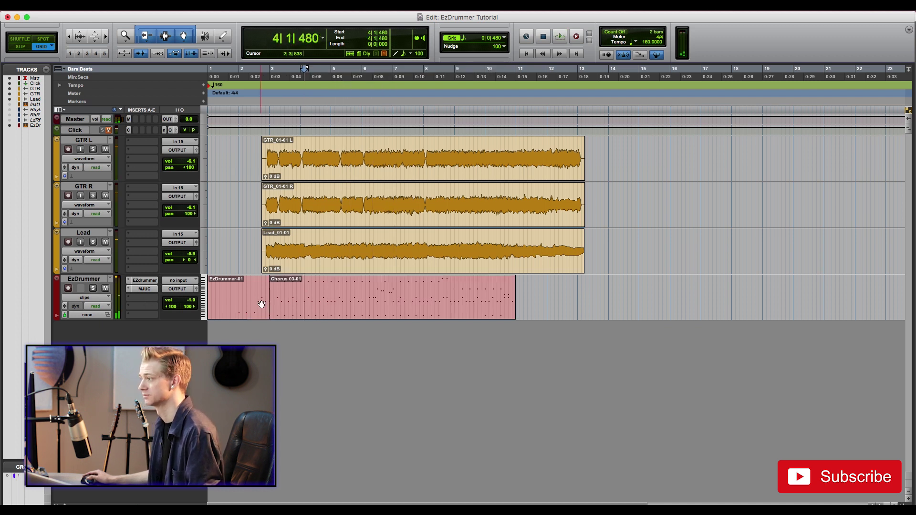
pyautogui.click(409, 302)
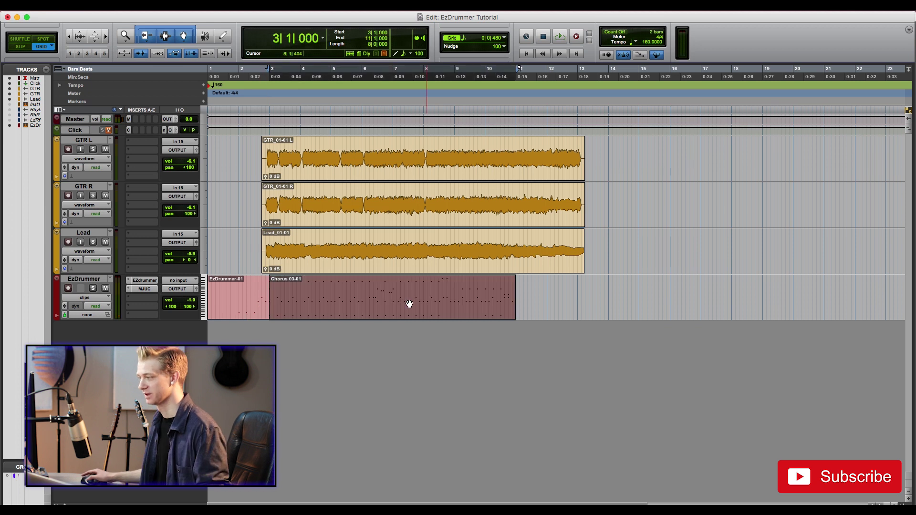
pyautogui.click(106, 288)
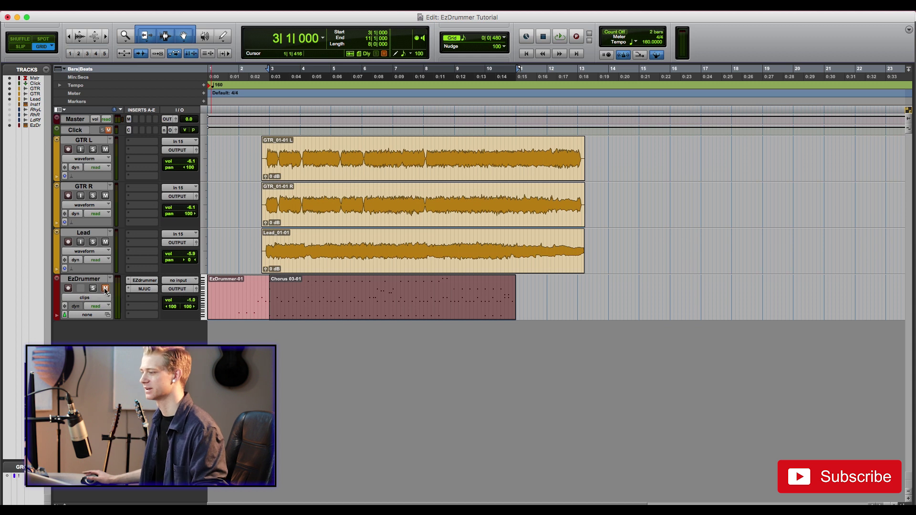
pyautogui.press('space')
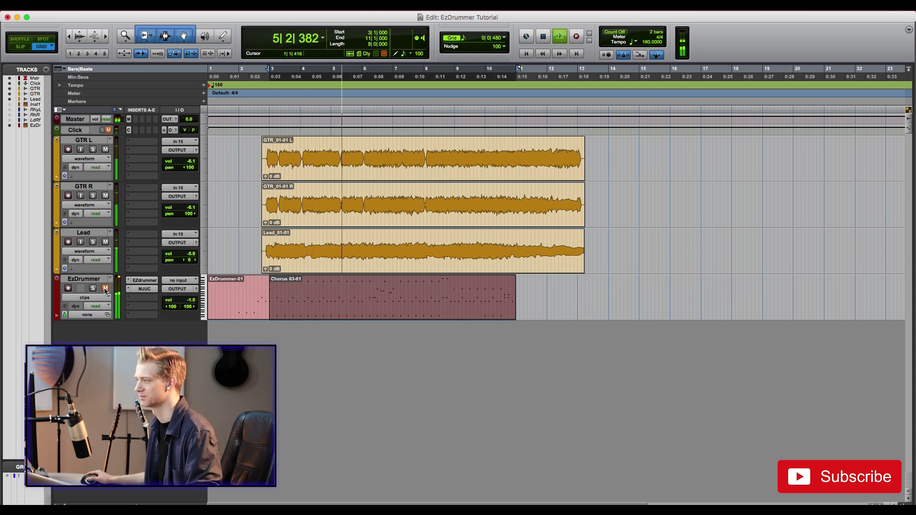
pyautogui.press('space')
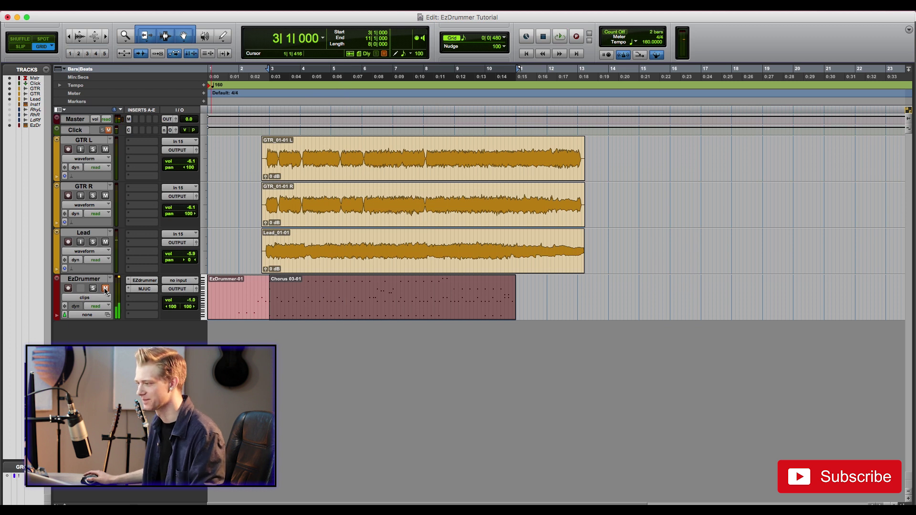
# Step: Unmute EzDrummer during playback and lower its volume to -2.1 dB
pyautogui.press('space')
pyautogui.click(106, 290)
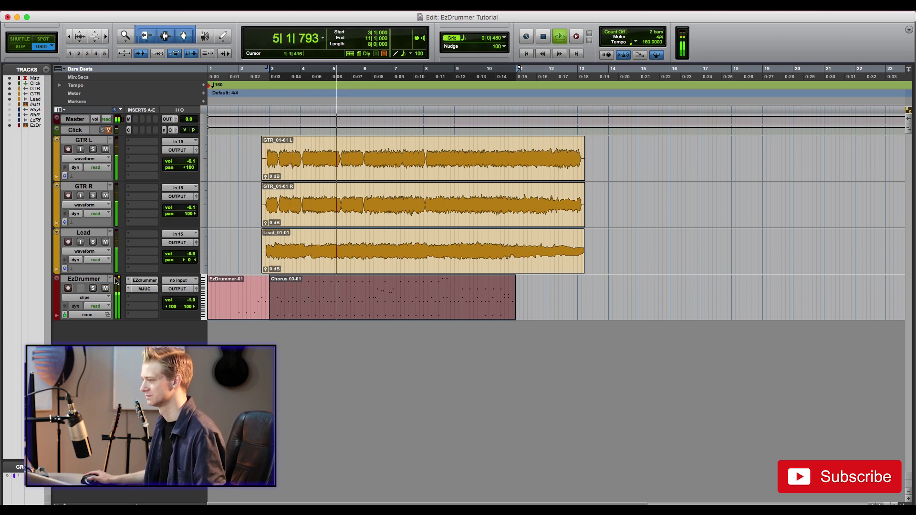
pyautogui.moveTo(182, 299); pyautogui.dragTo(191, 311)
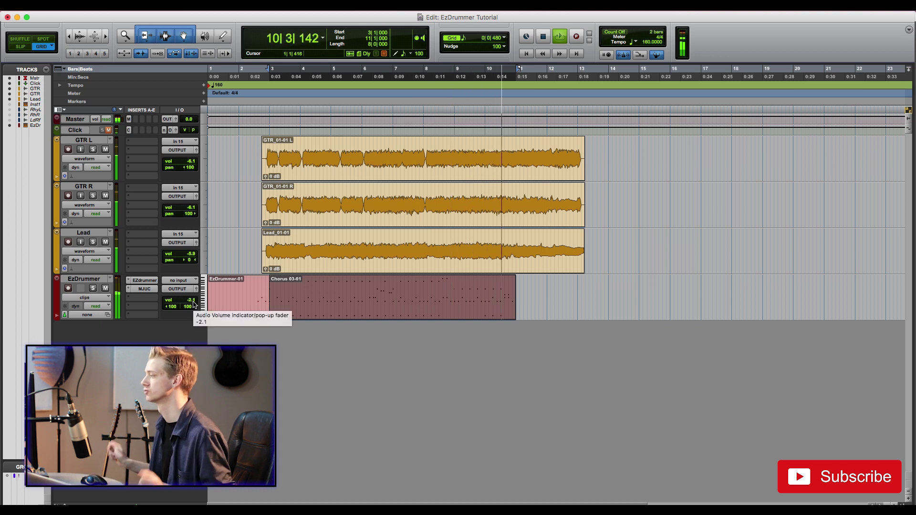
pyautogui.press('space')
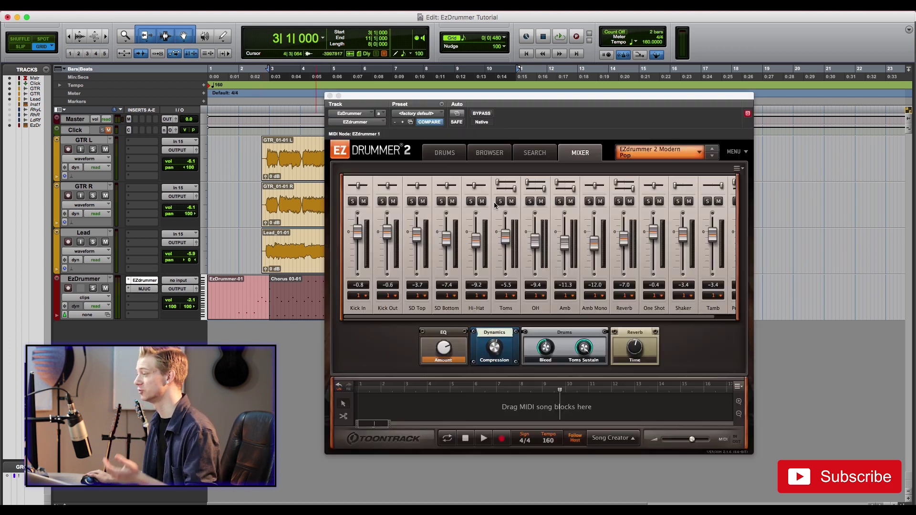
# Step: On EZdrummer's Search page, clear the Crash and Pop/Rock filters and browse the grooves
pyautogui.click(533, 152)
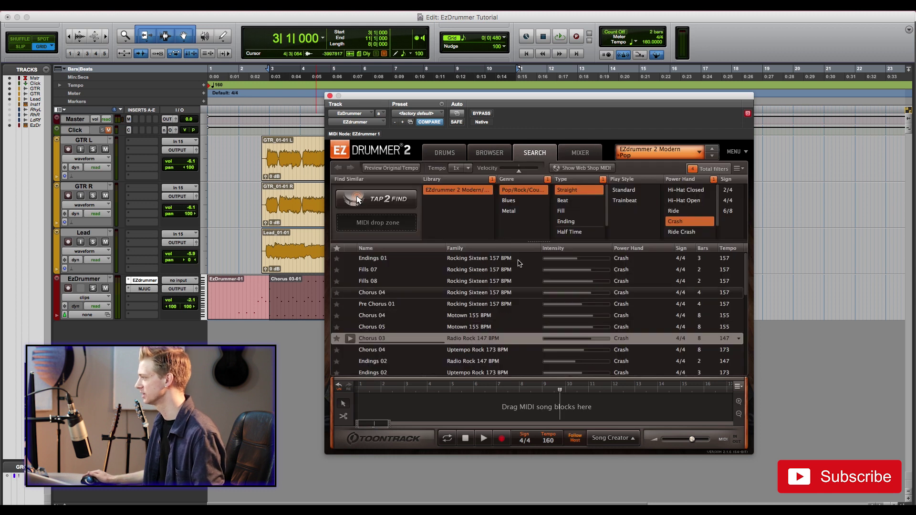
pyautogui.click(675, 219)
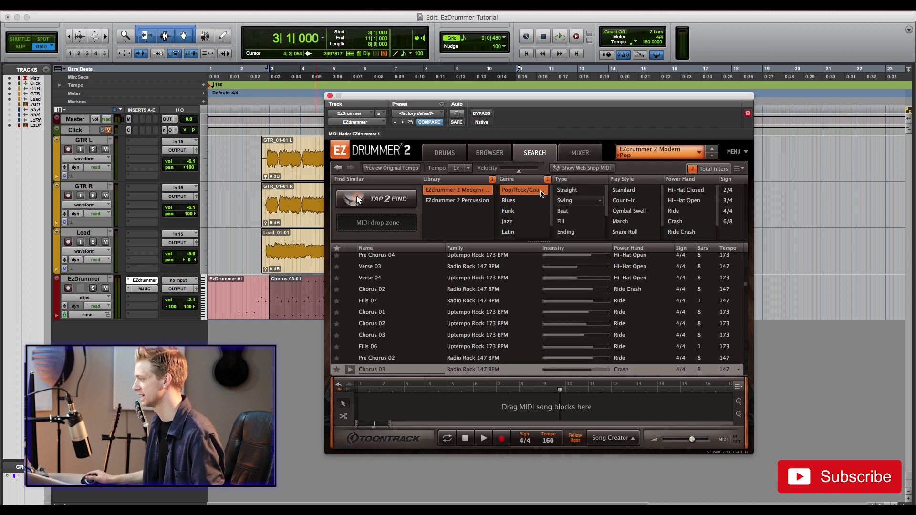
pyautogui.click(522, 190)
pyautogui.scroll(15, 492, 338)
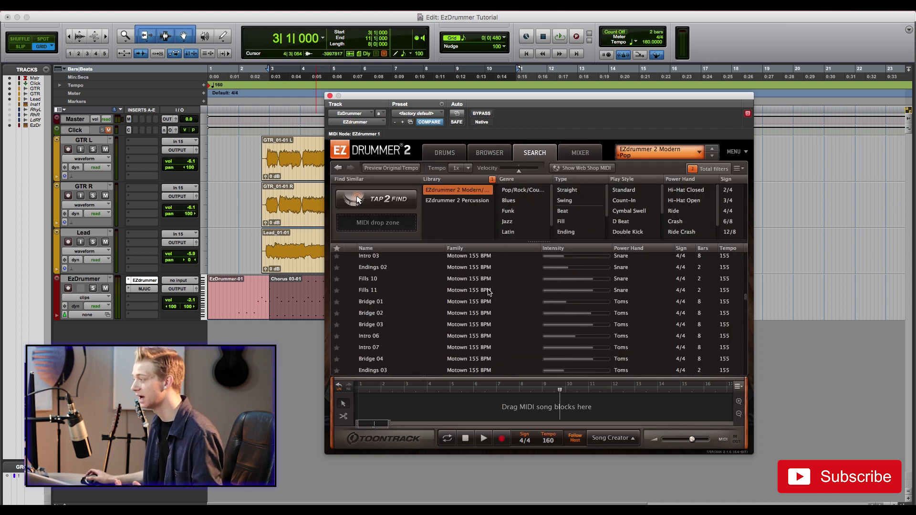
pyautogui.scroll(-10, 489, 292)
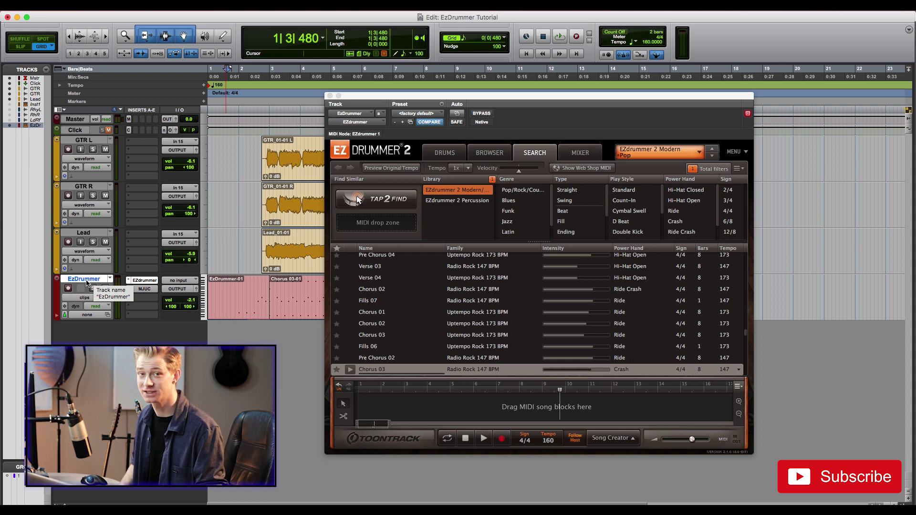
# Step: Duplicate the EzDrummer track to create a new Tambo track
pyautogui.press('shift+super+n')
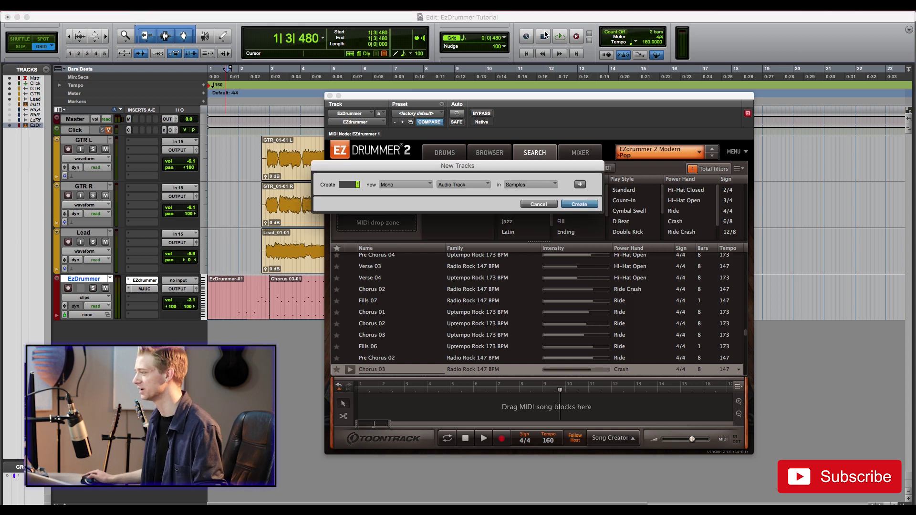
pyautogui.press('Escape')
pyautogui.hotkey('alt', 'shift', 'd')
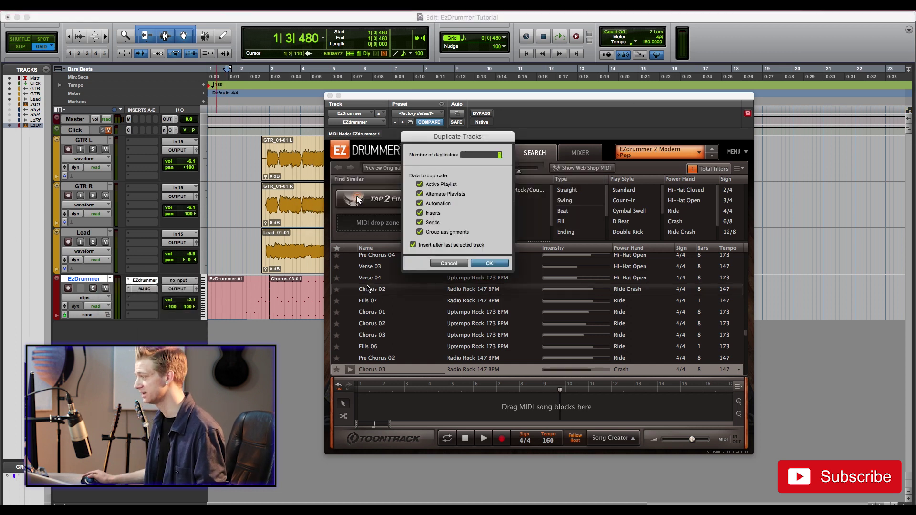
pyautogui.click(492, 261)
# Step: Filter EZdrummer 2 Percussion grooves to Straight Tambourine Pad and preview '8th Acc 1 2 3 4' and '16th Acc 2 4'
pyautogui.click(475, 206)
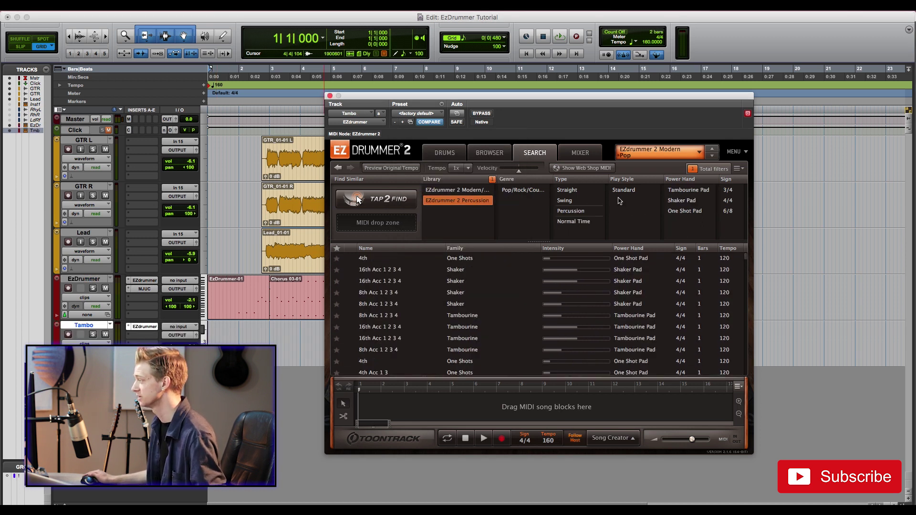
pyautogui.click(692, 191)
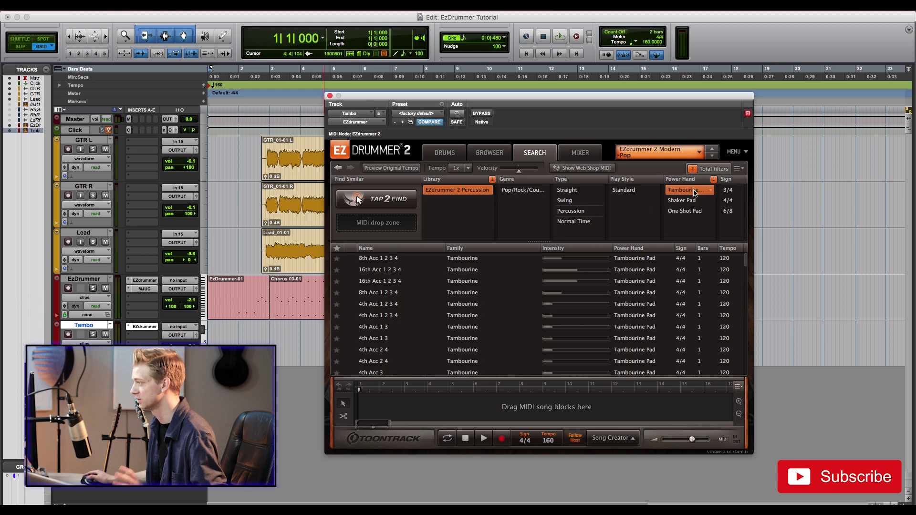
pyautogui.click(577, 191)
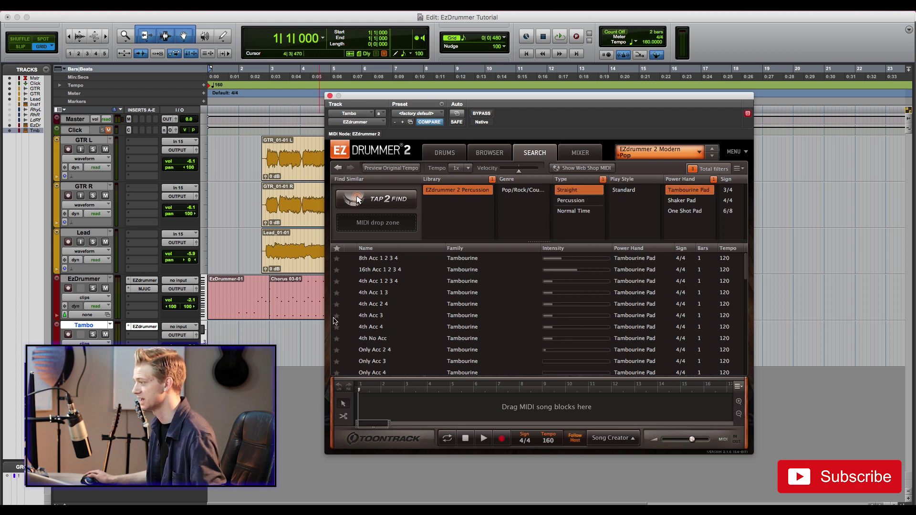
pyautogui.click(351, 259)
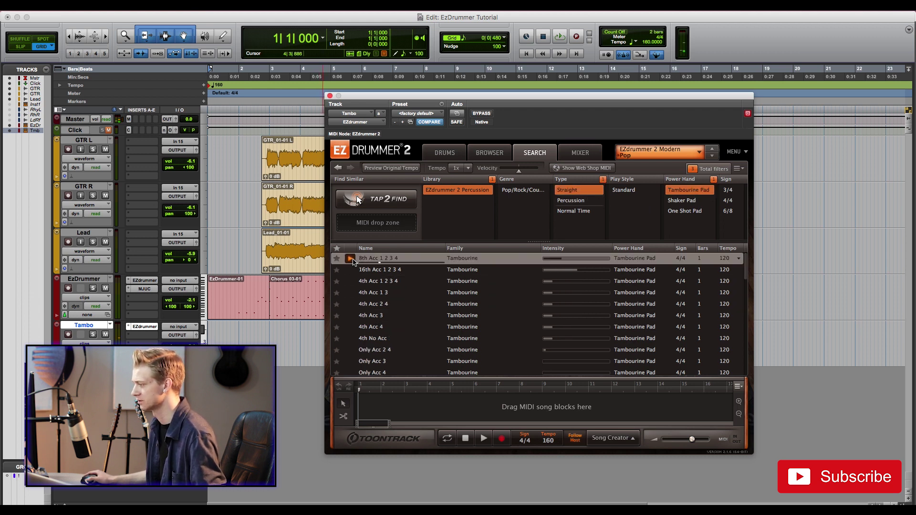
pyautogui.scroll(-5, 355, 295)
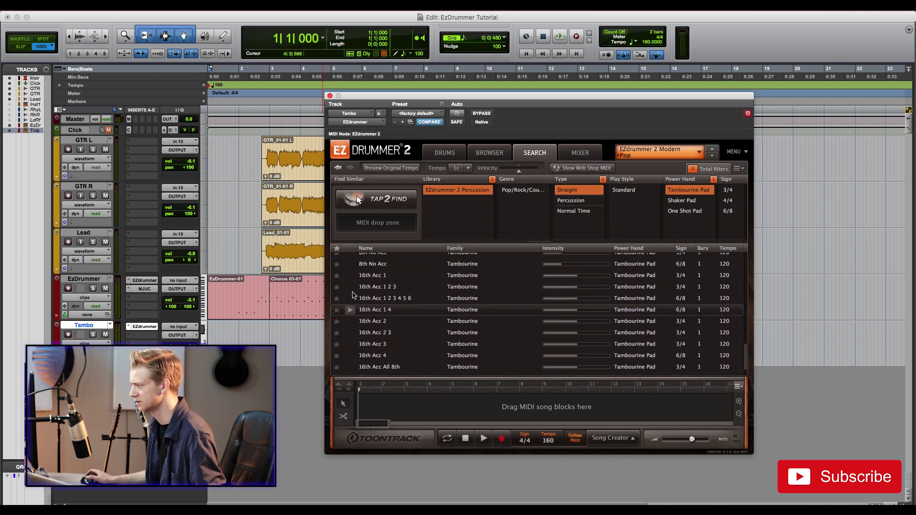
pyautogui.scroll(5, 353, 294)
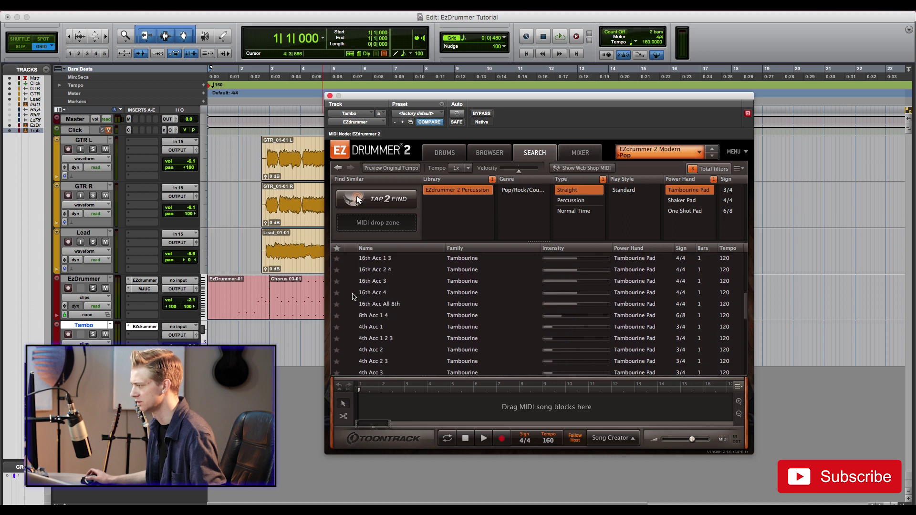
pyautogui.click(350, 270)
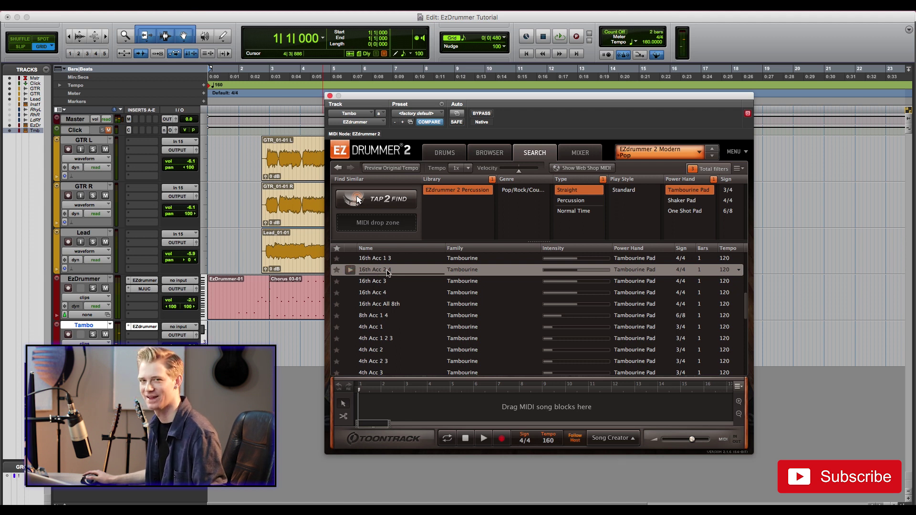
# Step: Place '16th Acc 2 4' as a Verse block in the song track, copy it after itself, then play from bar 2
pyautogui.moveTo(393, 273); pyautogui.dragTo(404, 401)
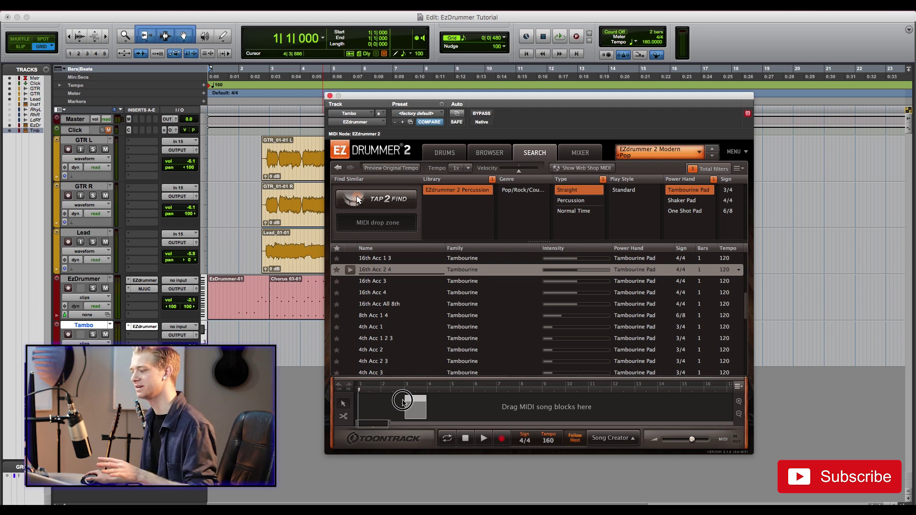
pyautogui.moveTo(403, 400); pyautogui.dragTo(403, 400)
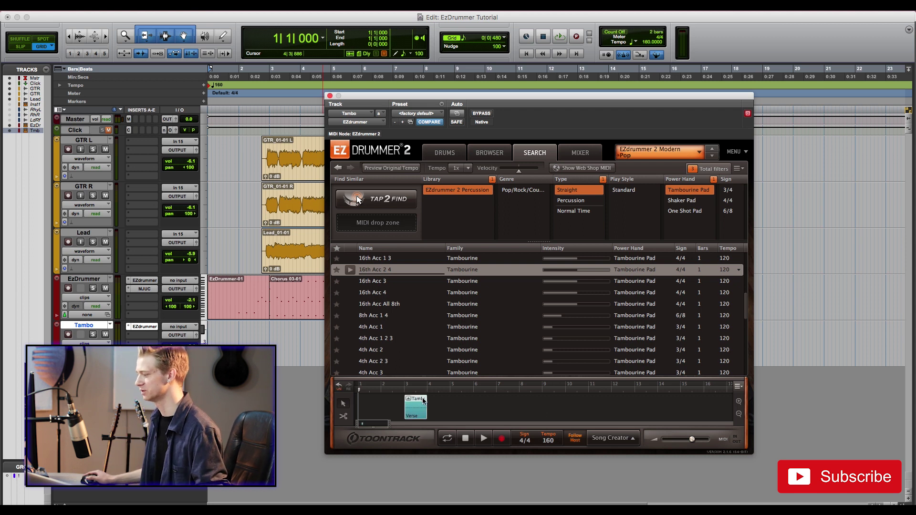
pyautogui.moveTo(420, 396); pyautogui.dragTo(463, 400)
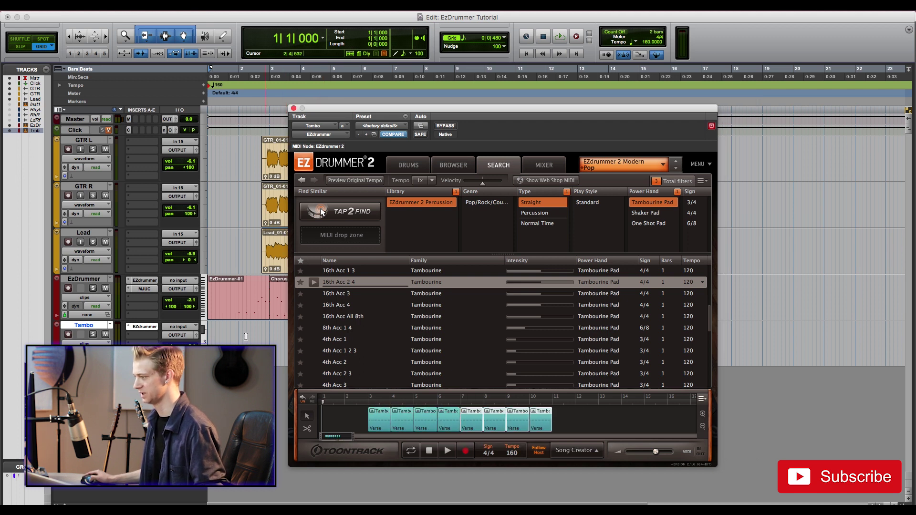
pyautogui.click(239, 335)
pyautogui.press('space')
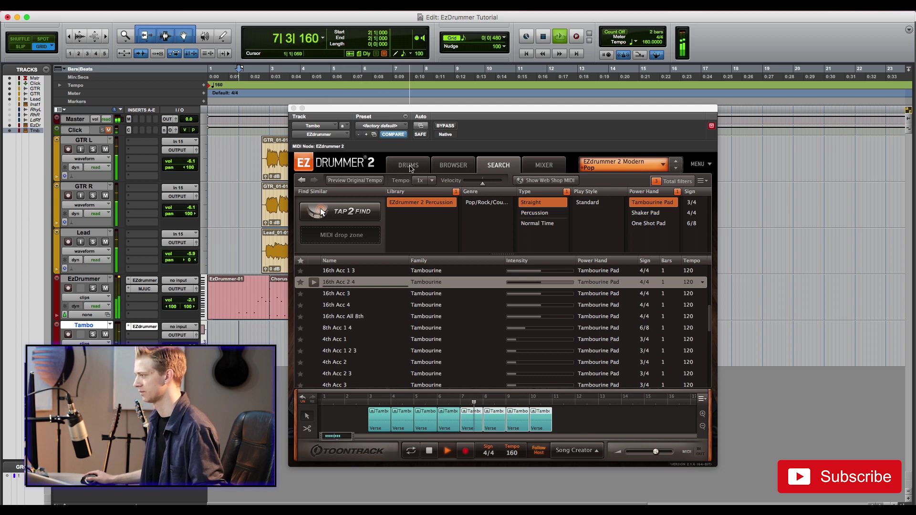
# Step: Confirm the Tambourine Pad uses Tambourine 1 in the drum kit view, stop playback, close EZdrummer 2
pyautogui.click(410, 168)
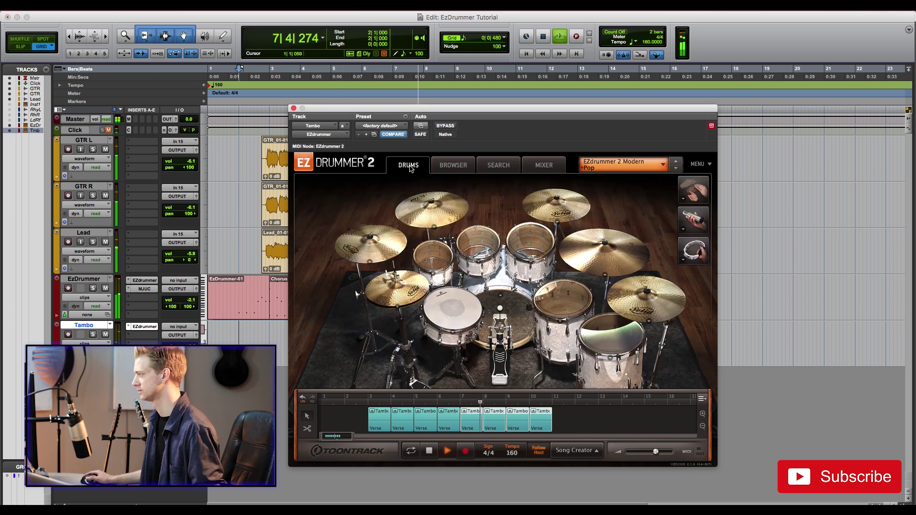
pyautogui.click(683, 260)
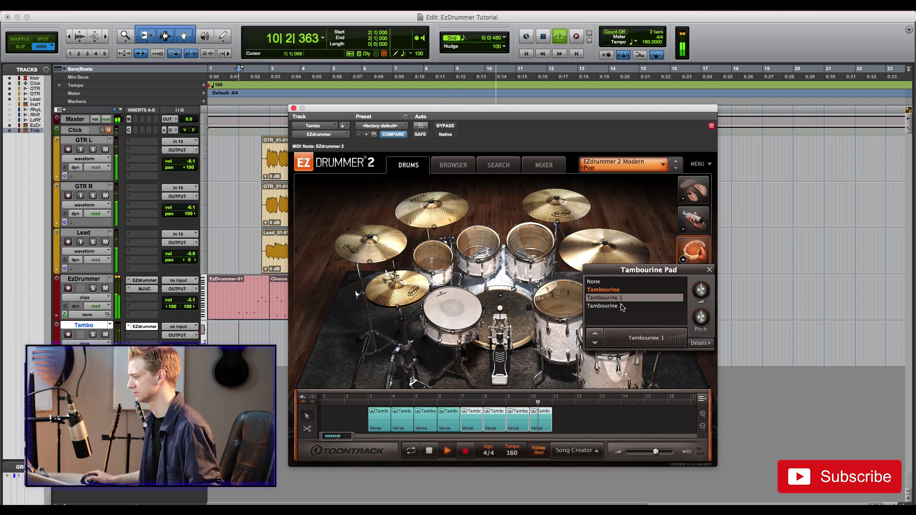
pyautogui.press('space')
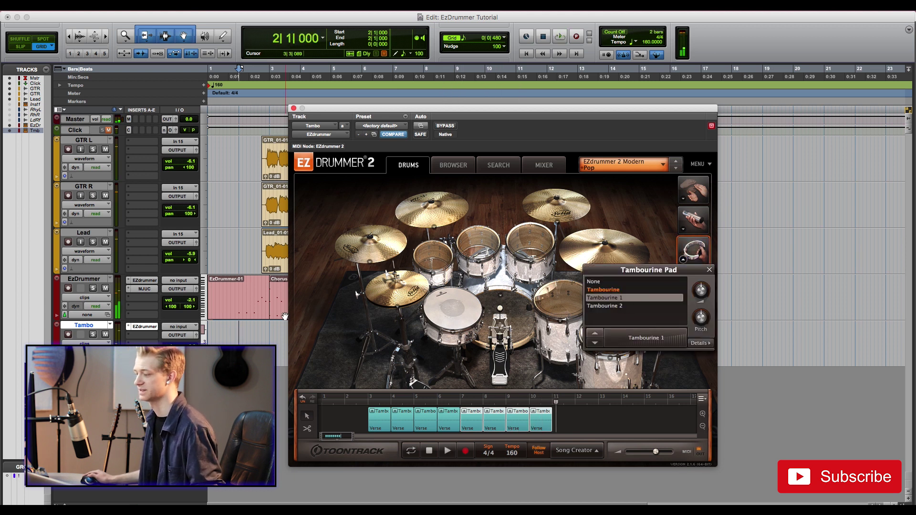
pyautogui.click(268, 314)
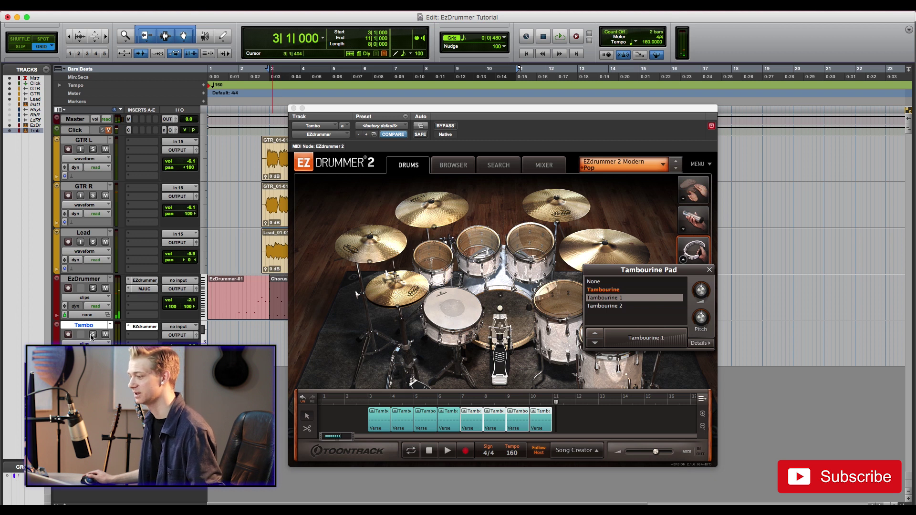
pyautogui.click(238, 290)
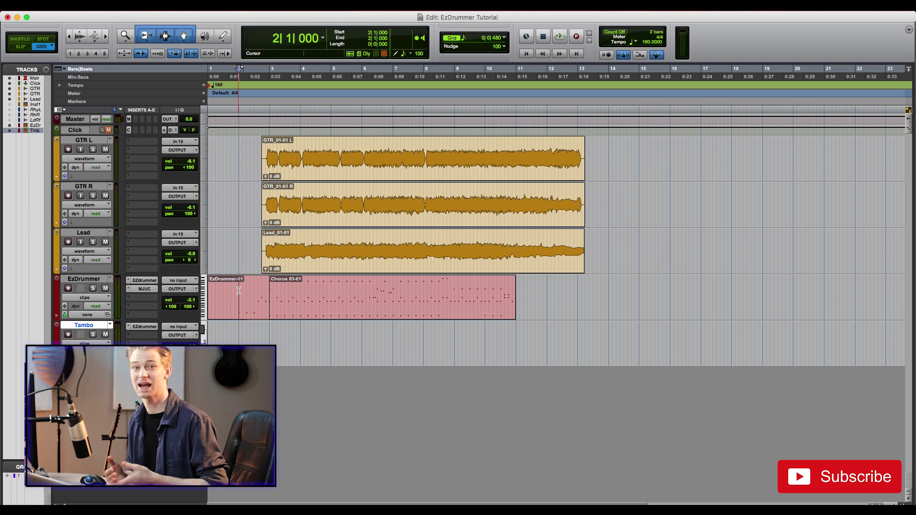
# Step: Play the session from bar 2 to hear the drums with the tambourine, then stop
pyautogui.press('space')
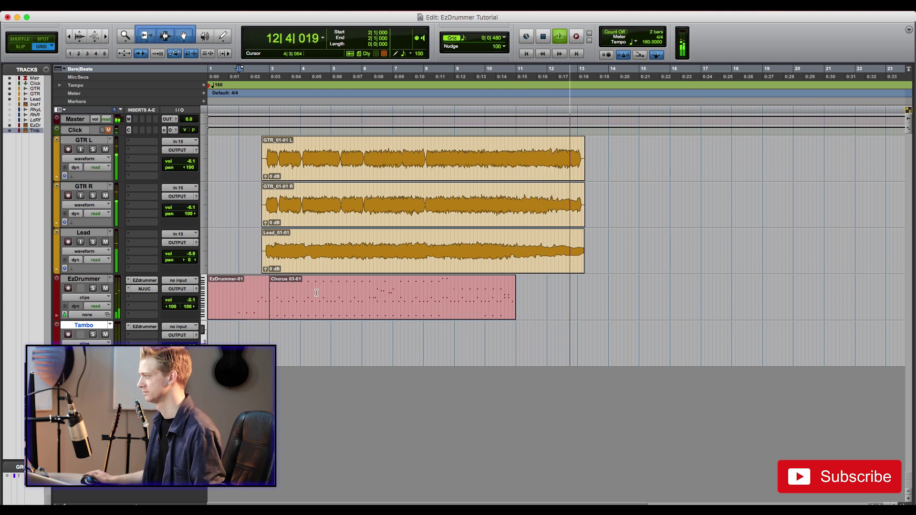
pyautogui.press('space')
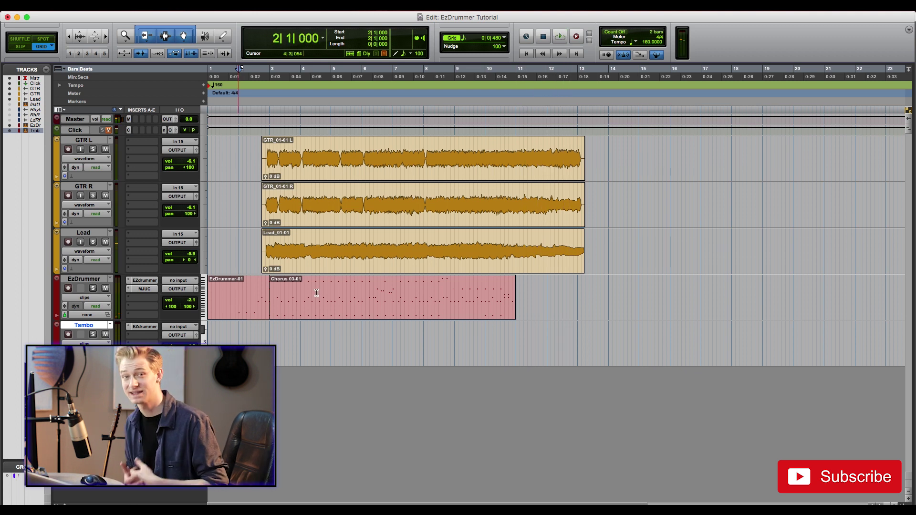